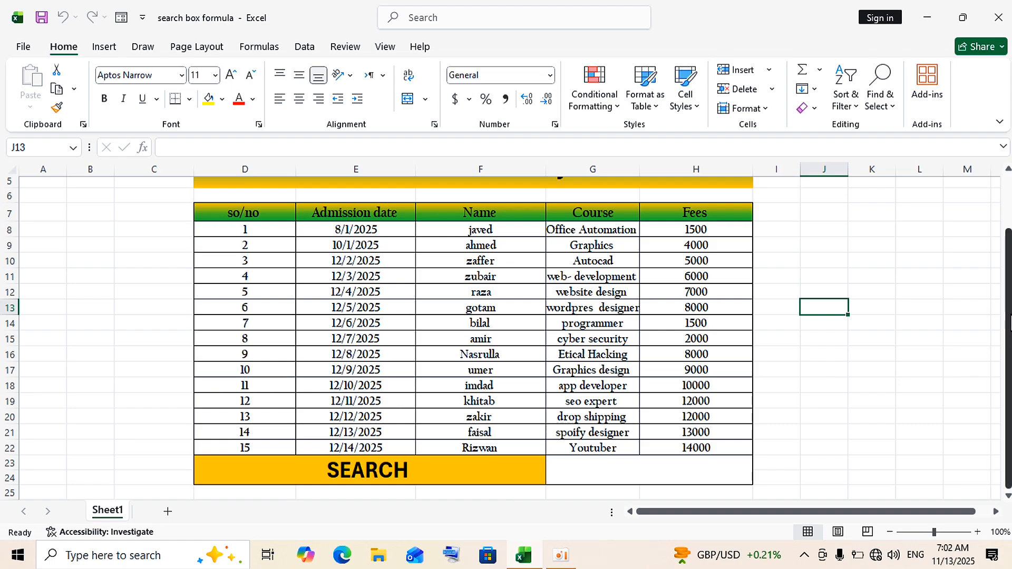
# Examine the student records table, its individual rows and the empty cell beside SEARCH.
pyautogui.moveTo(1008, 322)
pyautogui.mouseDown()
pyautogui.moveTo(1009, 290)
pyautogui.moveTo(1009, 320)
pyautogui.mouseUp()
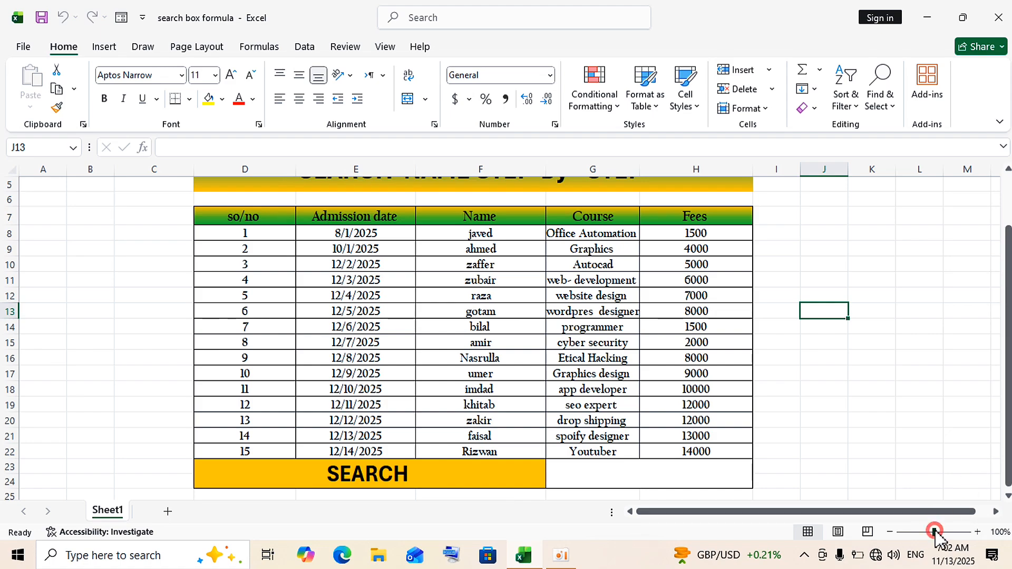
pyautogui.moveTo(935, 532); pyautogui.dragTo(938, 532)
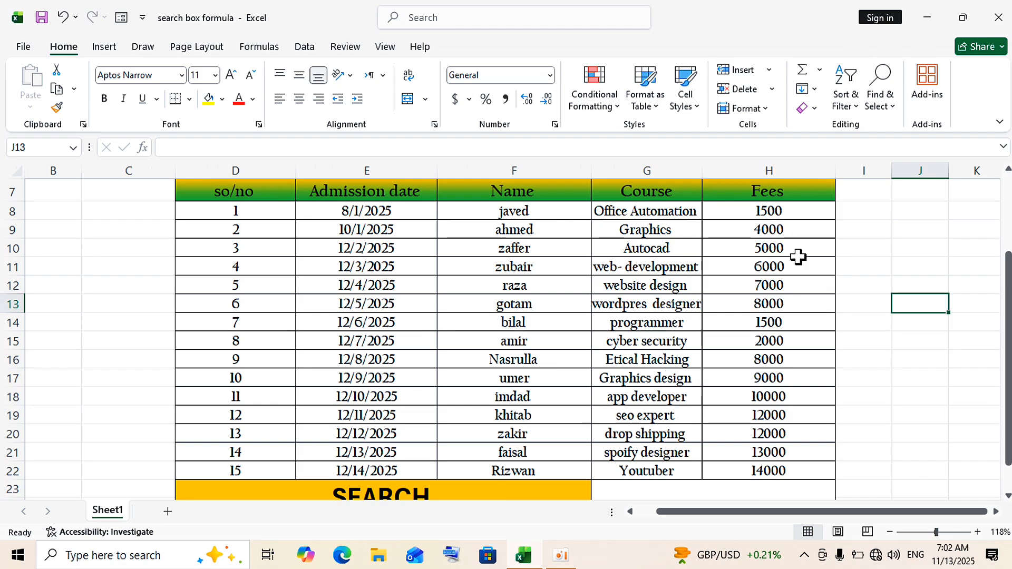
pyautogui.moveTo(1007, 319); pyautogui.dragTo(1007, 337)
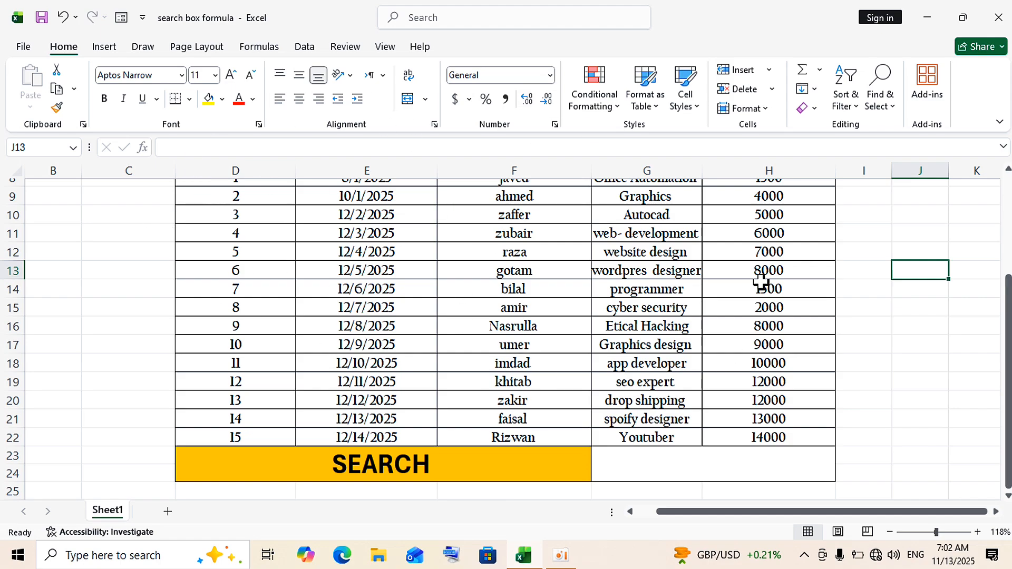
pyautogui.click(684, 461)
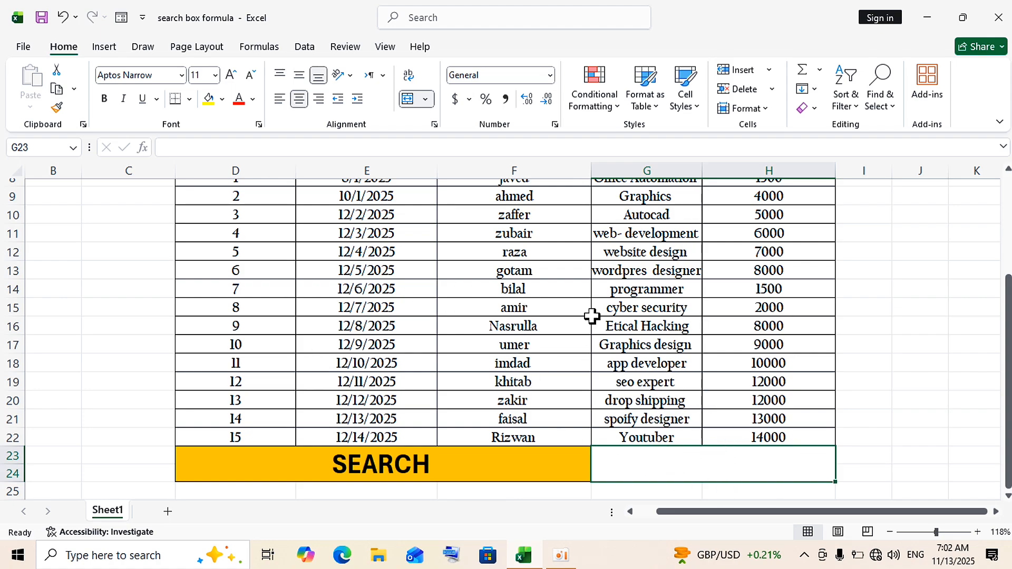
pyautogui.click(298, 291)
pyautogui.click(498, 294)
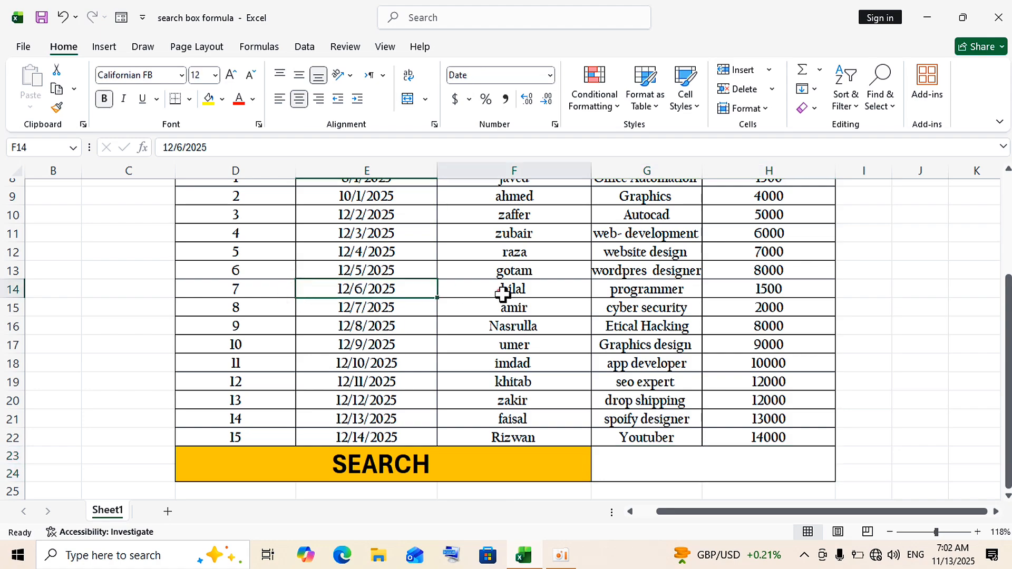
pyautogui.click(680, 285)
pyautogui.click(770, 282)
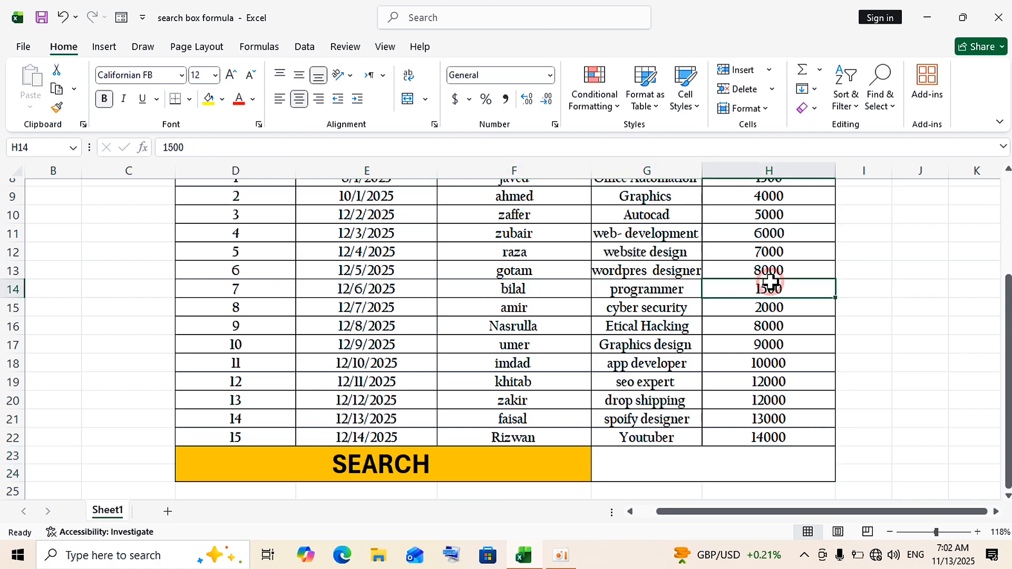
pyautogui.click(266, 302)
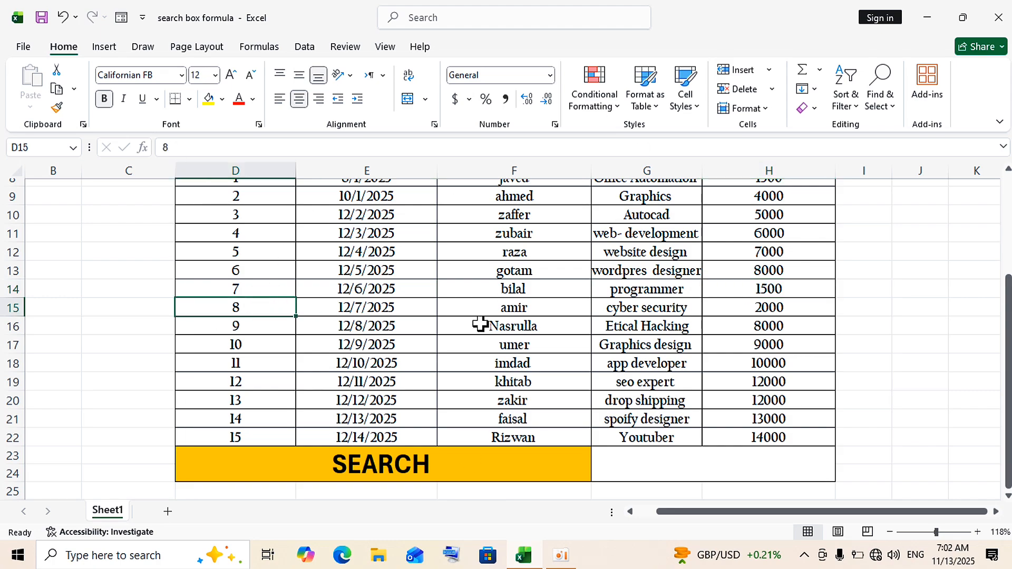
pyautogui.click(668, 460)
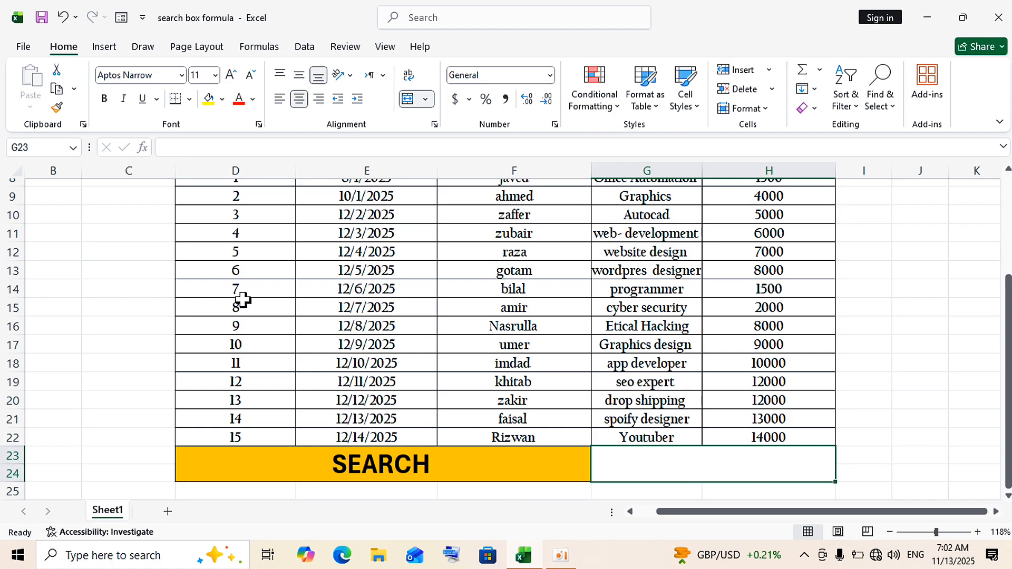
pyautogui.moveTo(250, 296); pyautogui.dragTo(781, 294)
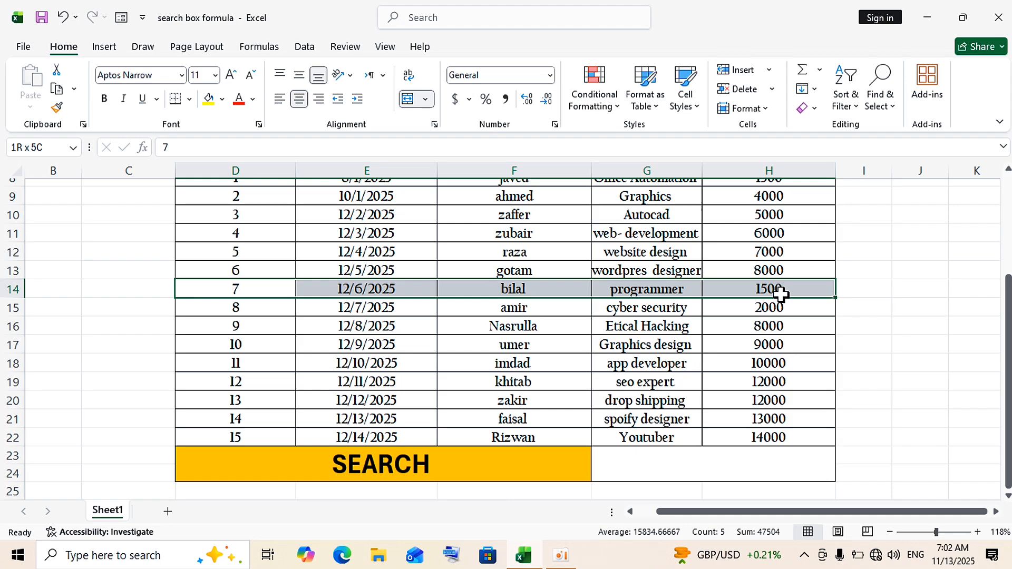
pyautogui.moveTo(781, 293); pyautogui.dragTo(780, 290)
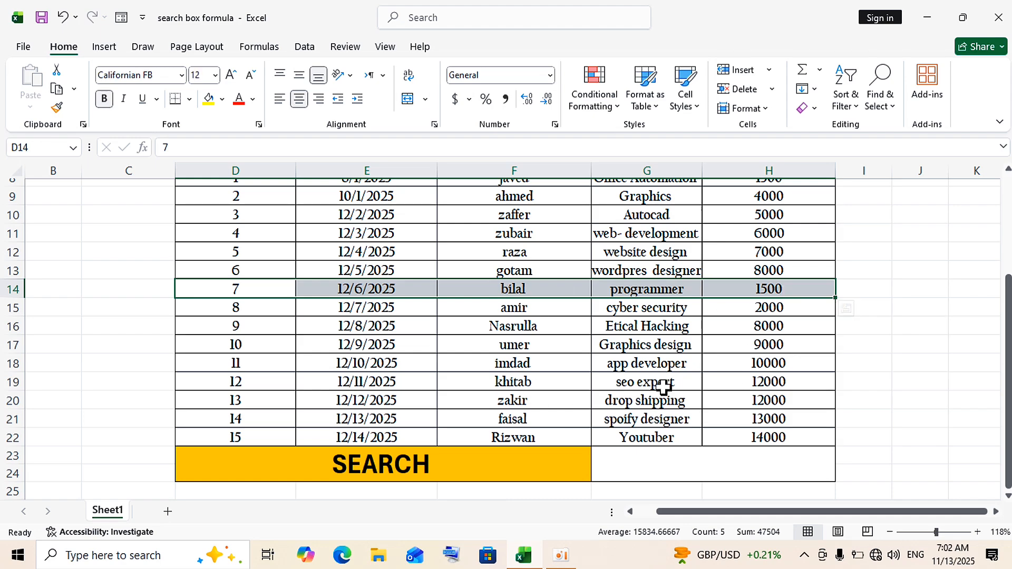
pyautogui.click(662, 457)
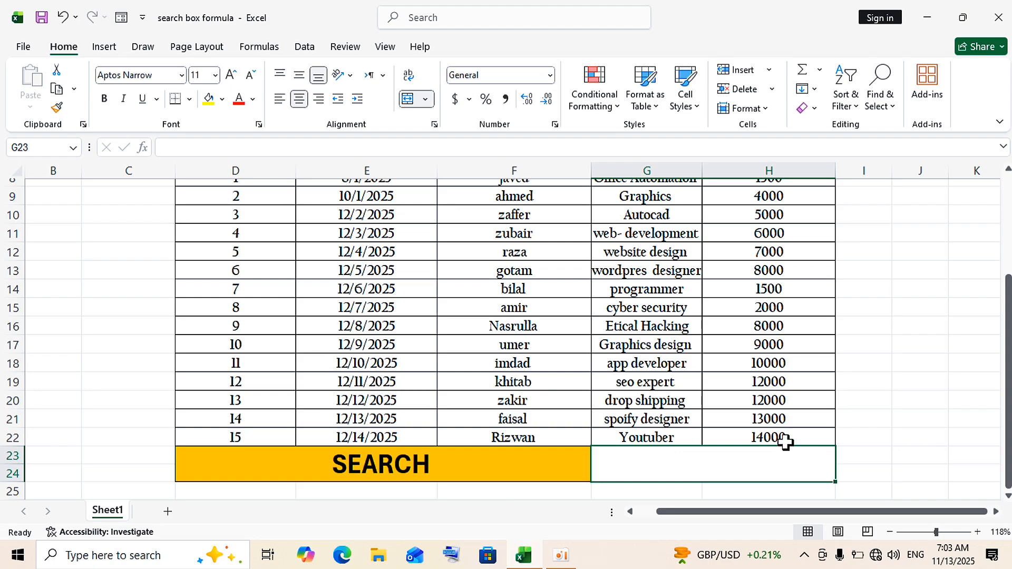
pyautogui.click(936, 530)
pyautogui.moveTo(936, 531); pyautogui.dragTo(931, 532)
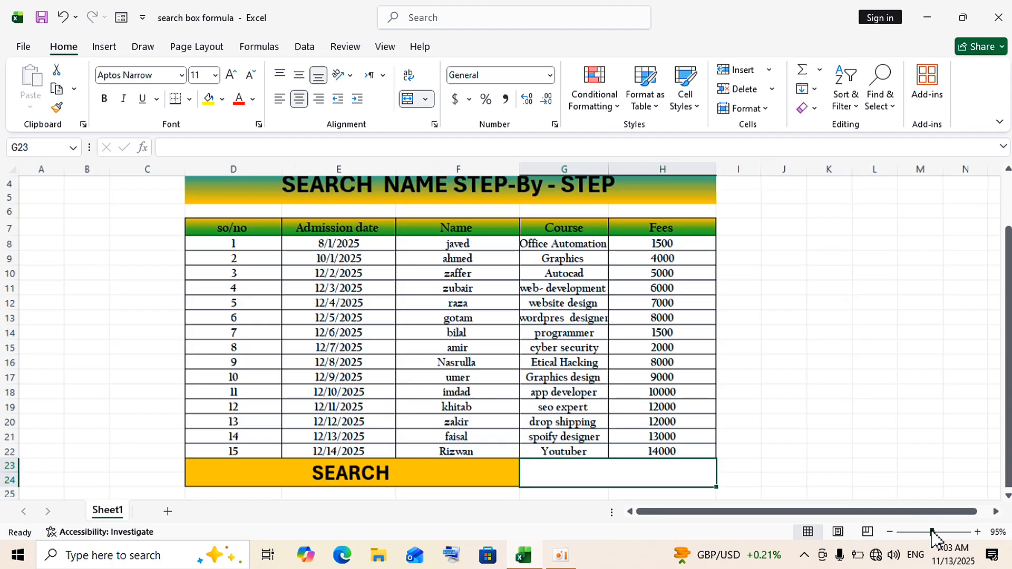
pyautogui.click(665, 475)
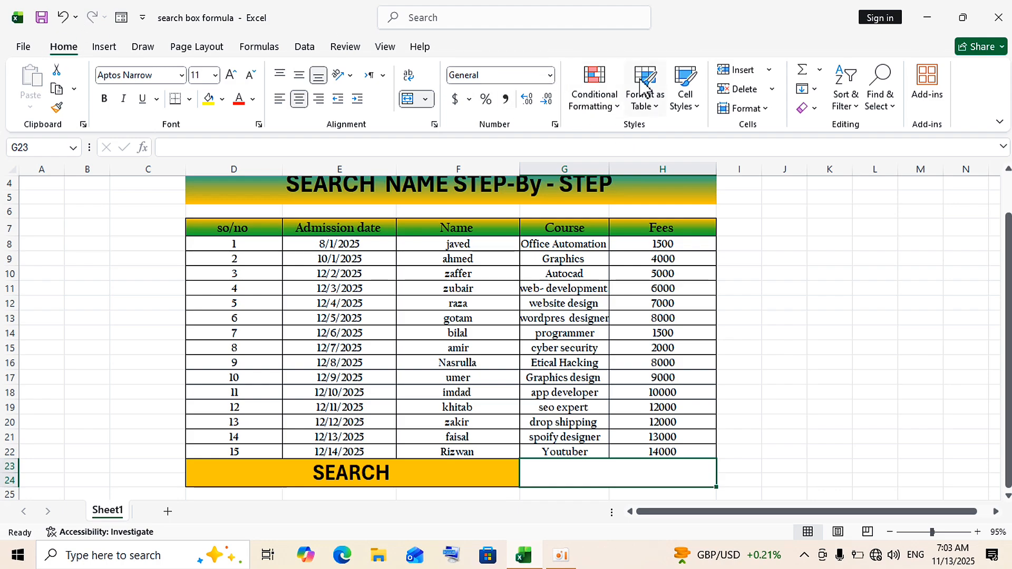
pyautogui.click(615, 108)
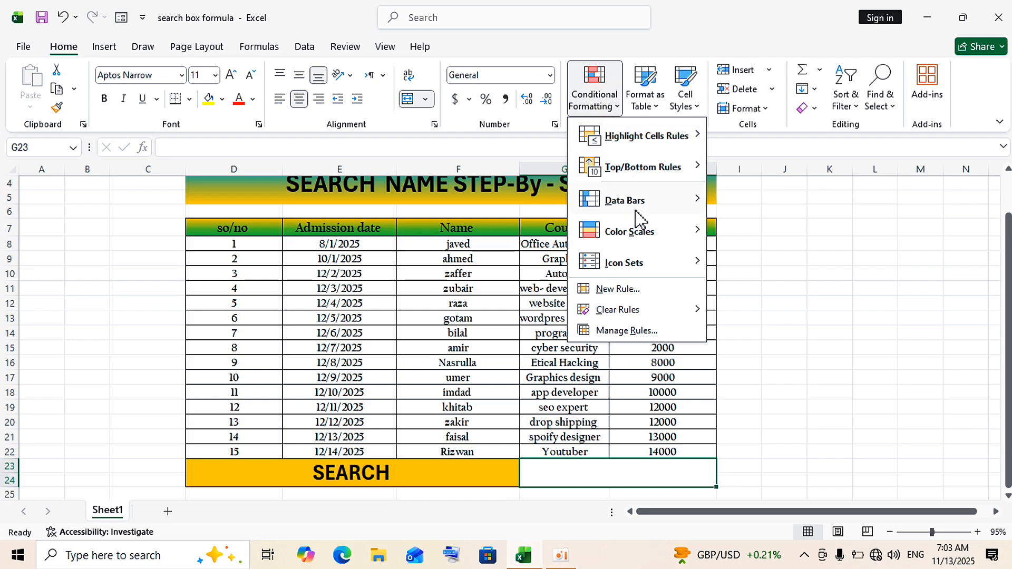
pyautogui.click(650, 293)
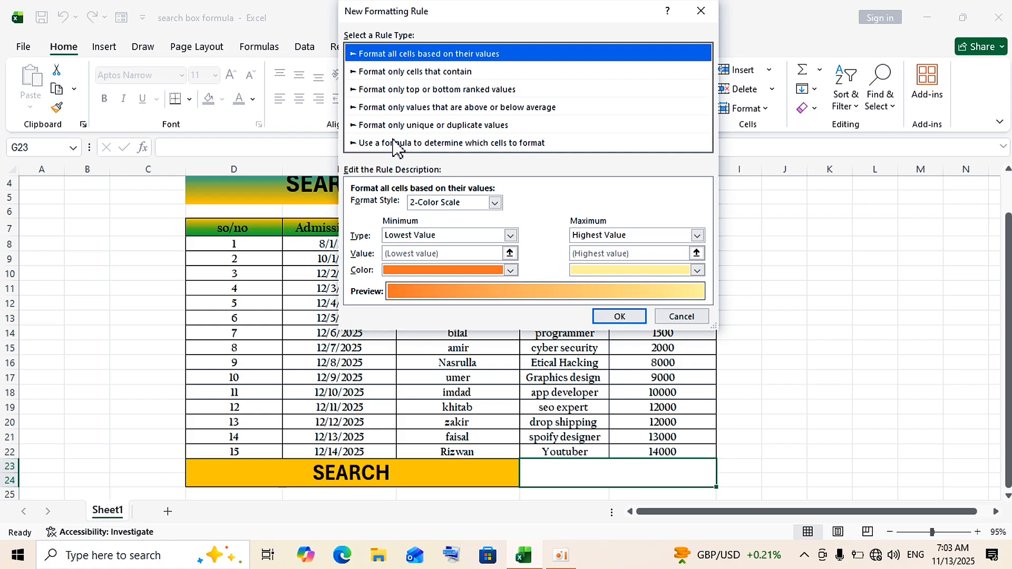
pyautogui.click(450, 141)
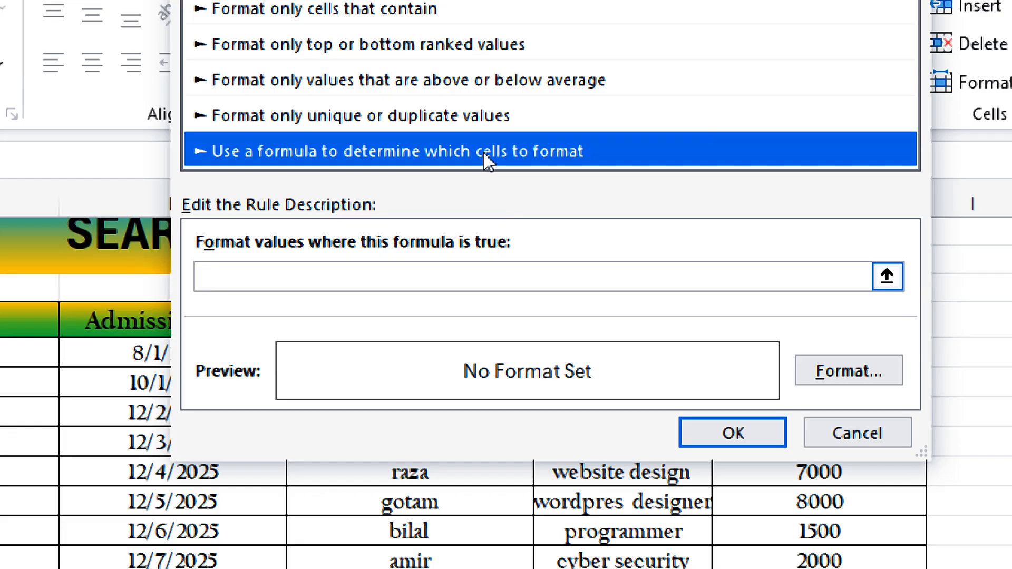
pyautogui.click(580, 139)
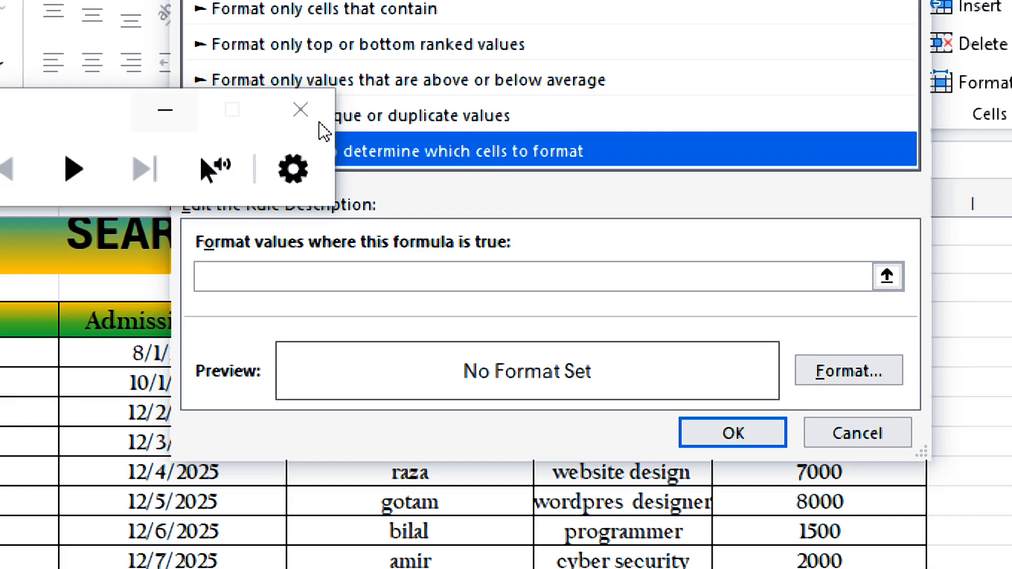
pyautogui.click(303, 111)
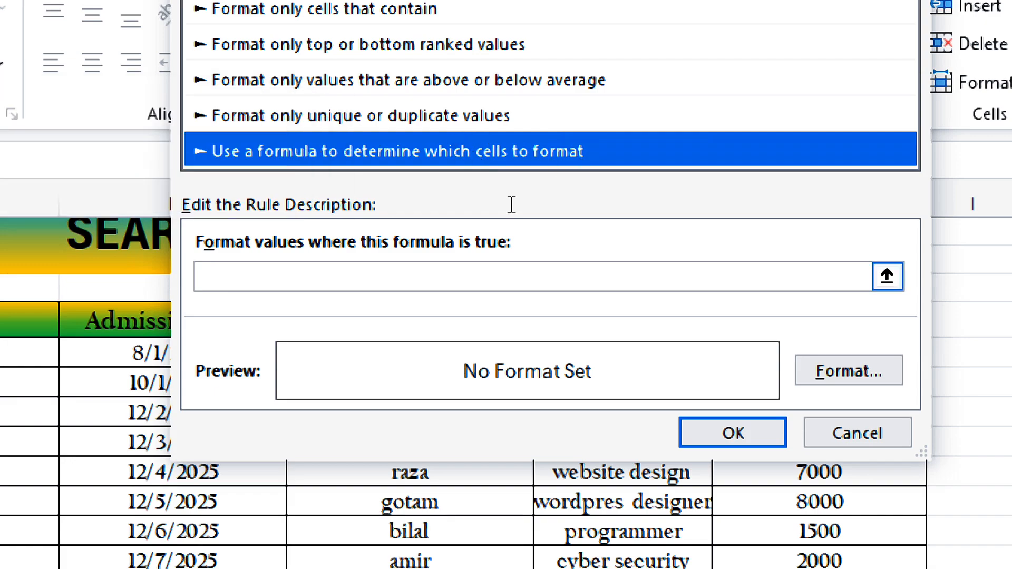
pyautogui.click(457, 210)
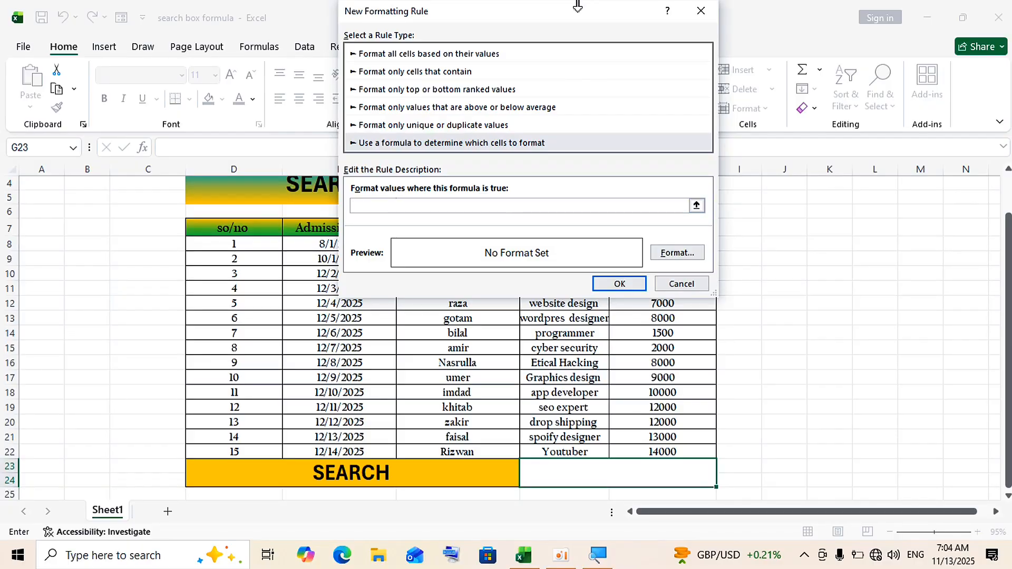
pyautogui.click(683, 283)
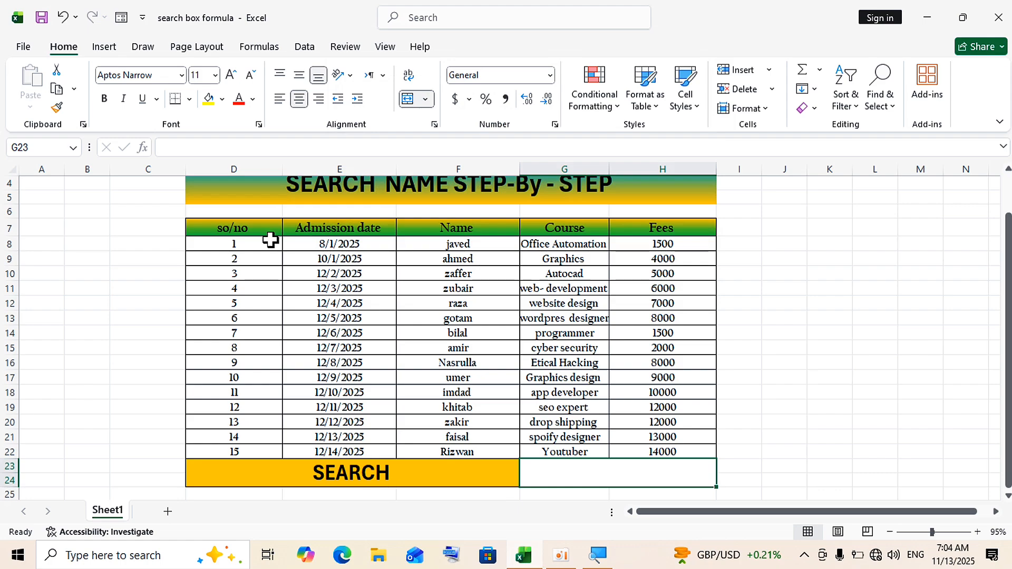
# Start a new conditional formatting rule for data rows D8:H22 that uses a formula to determine which cells to format.
pyautogui.moveTo(271, 240); pyautogui.dragTo(686, 452)
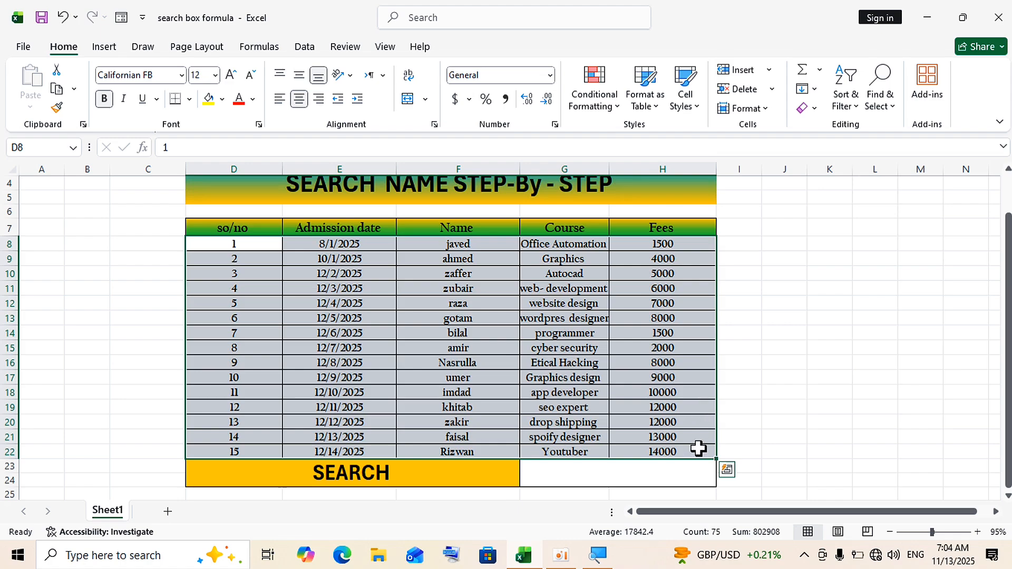
pyautogui.click(584, 105)
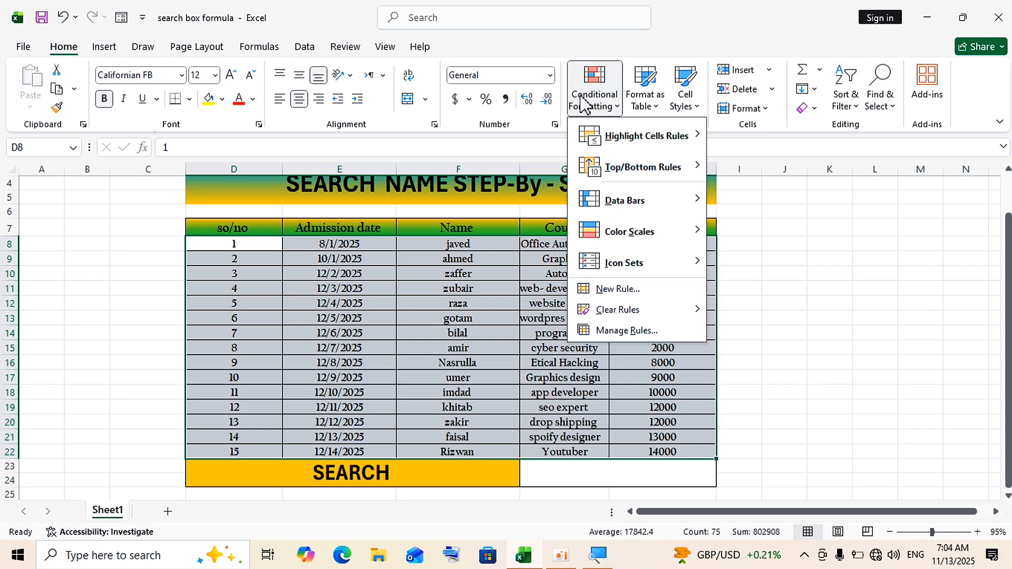
pyautogui.click(637, 300)
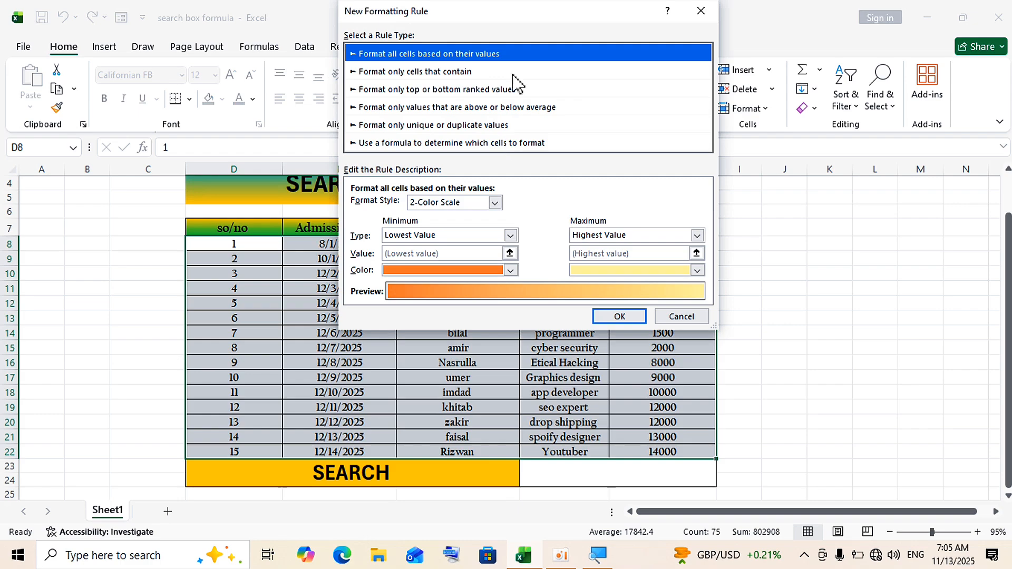
pyautogui.moveTo(516, 19); pyautogui.dragTo(709, 50)
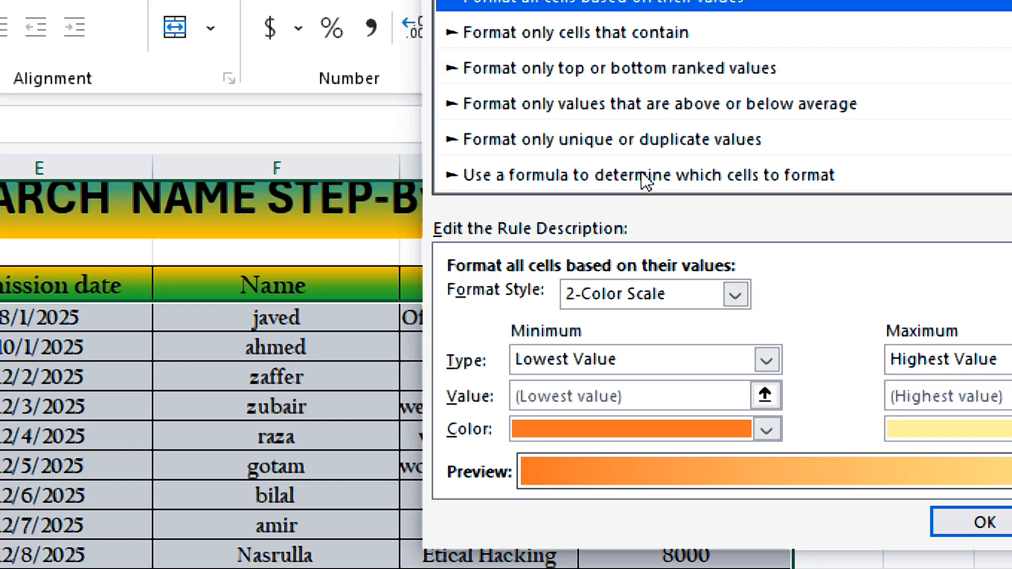
pyautogui.click(646, 176)
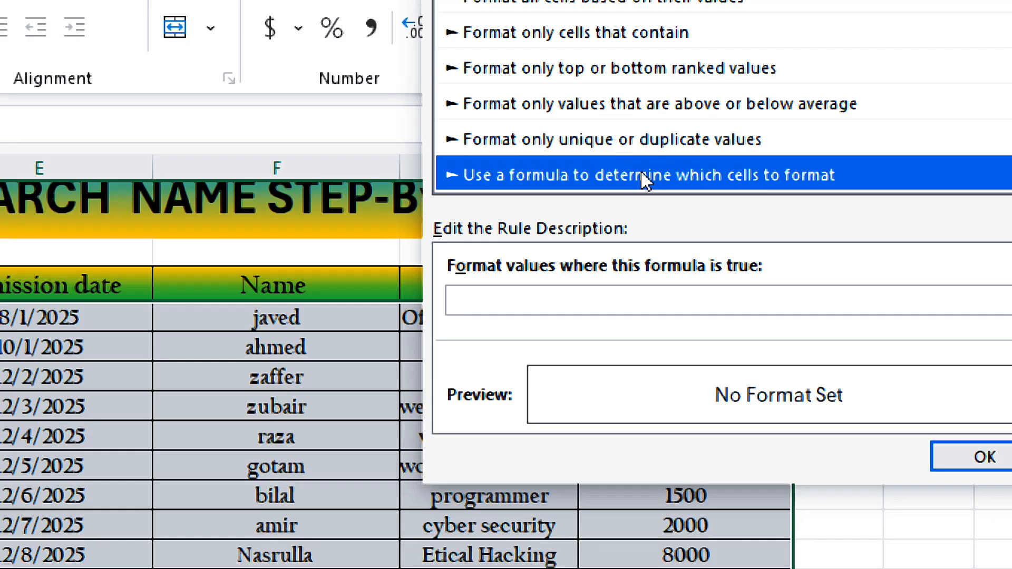
# Enter the rule formula =$G$23=$F$8 to compare the search cell with the first entry in the Name column.
pyautogui.click(579, 233)
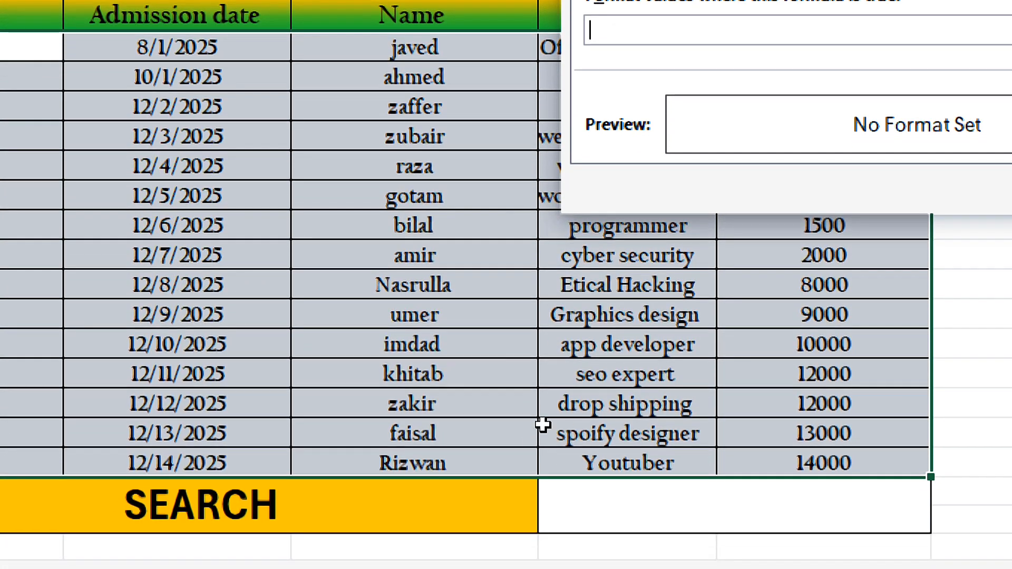
pyautogui.click(612, 465)
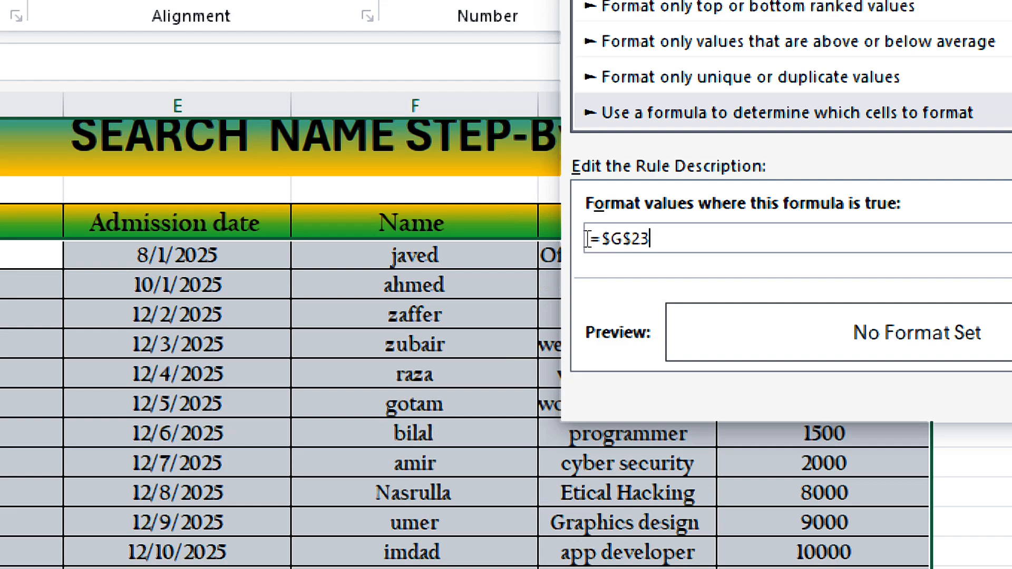
pyautogui.write('=')
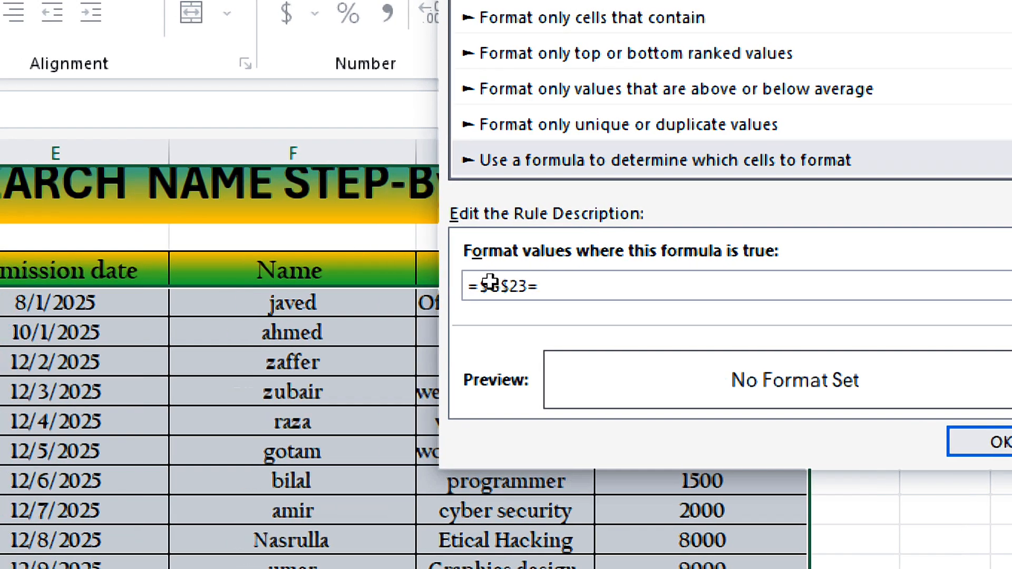
pyautogui.click(462, 249)
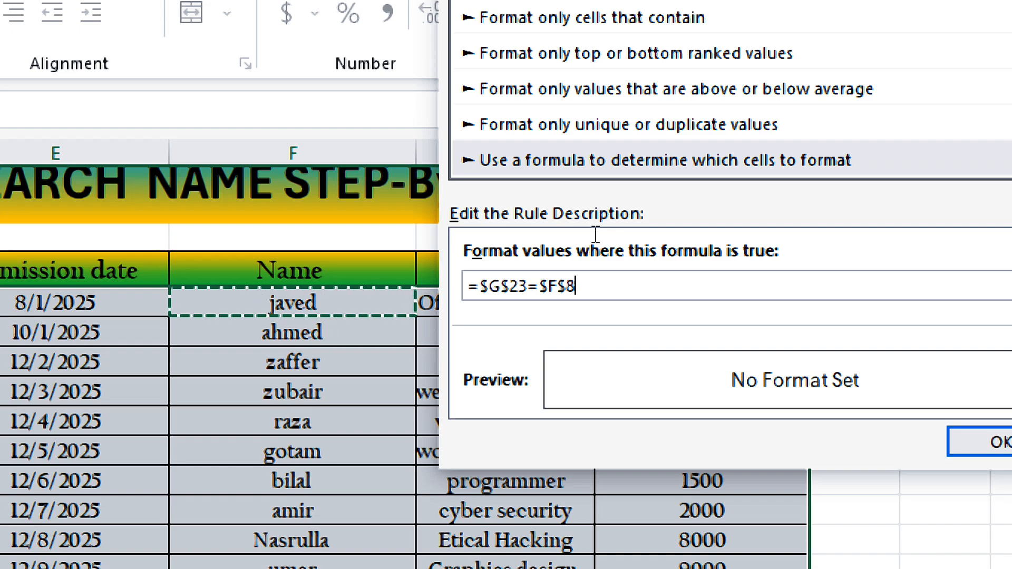
pyautogui.press('F4')
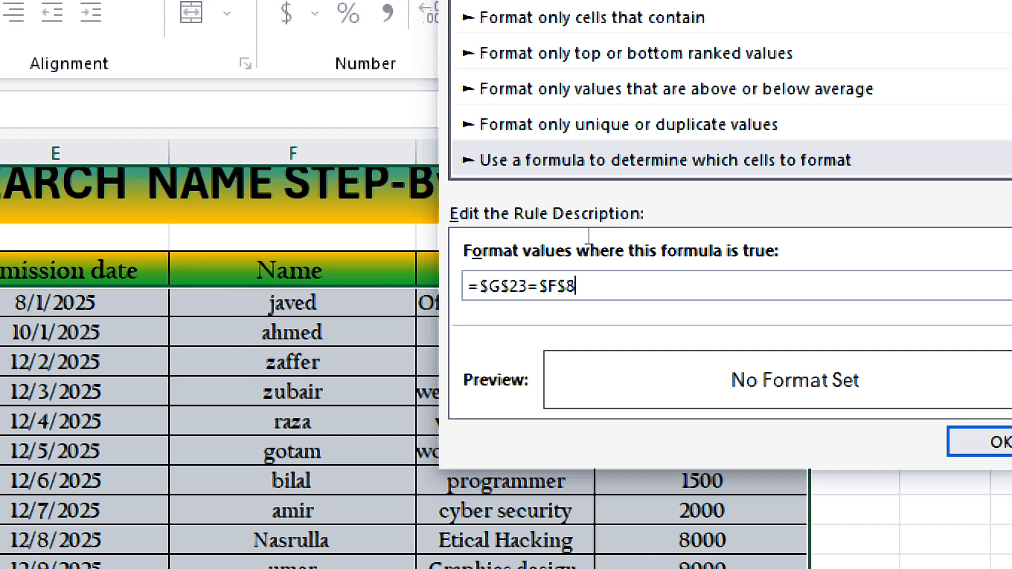
pyautogui.hotkey('shift', 'F10')
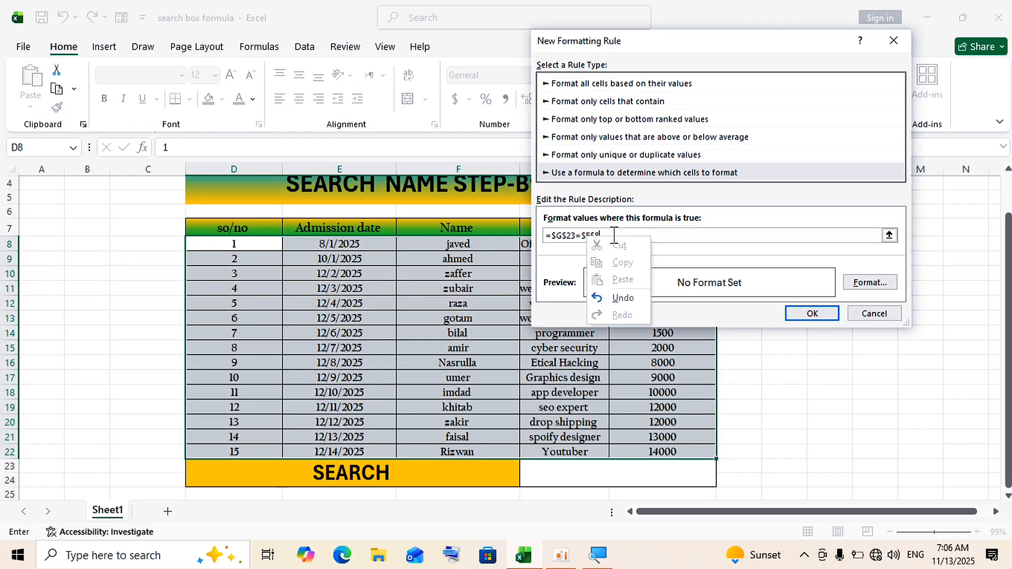
pyautogui.click(600, 286)
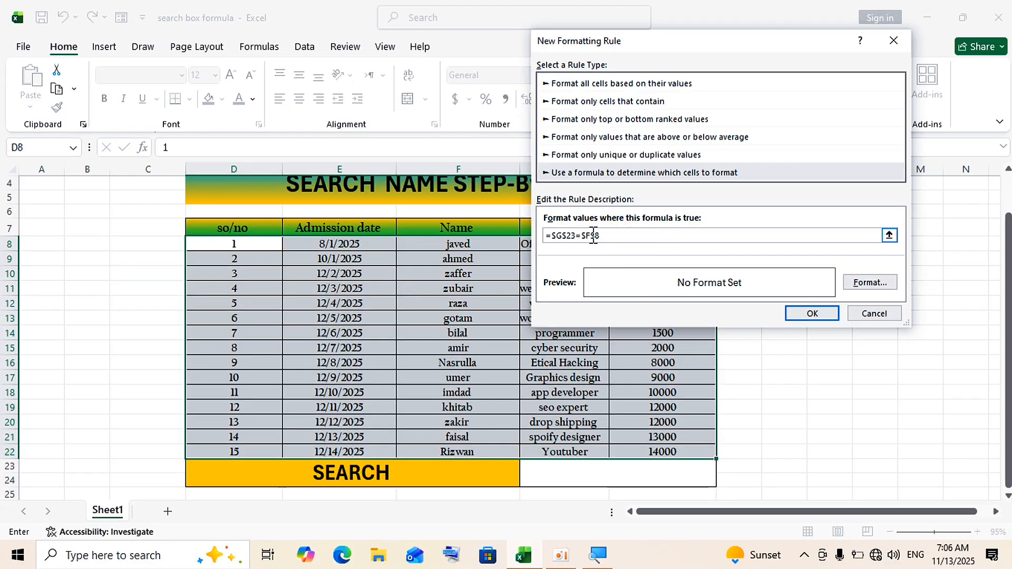
pyautogui.rightClick(592, 236)
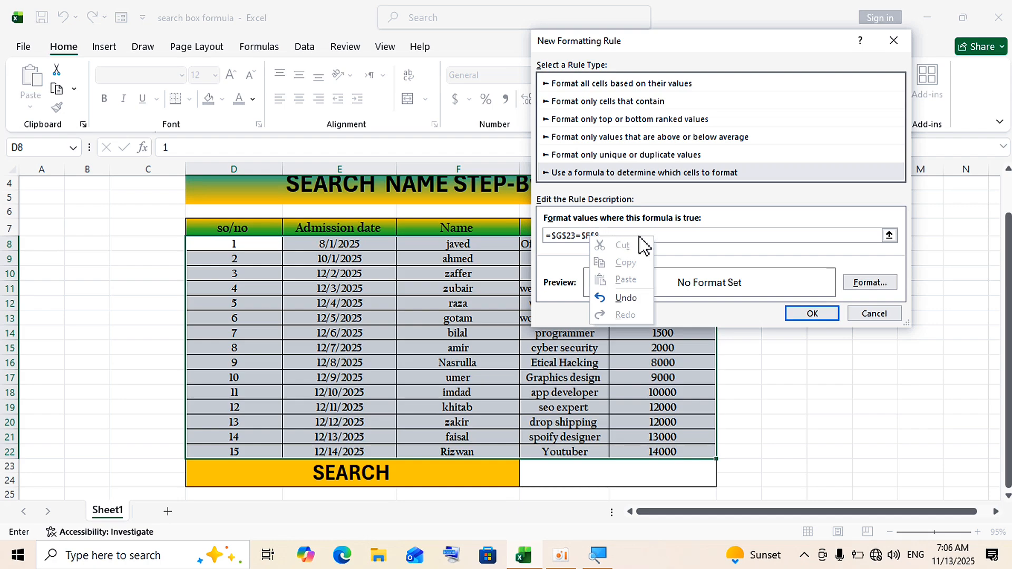
pyautogui.click(657, 236)
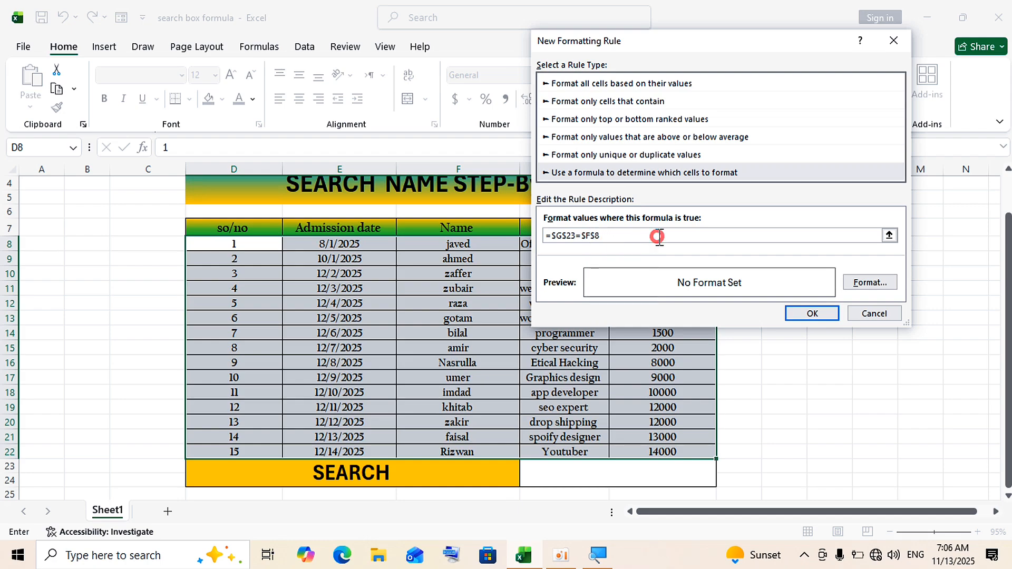
pyautogui.rightClick(593, 236)
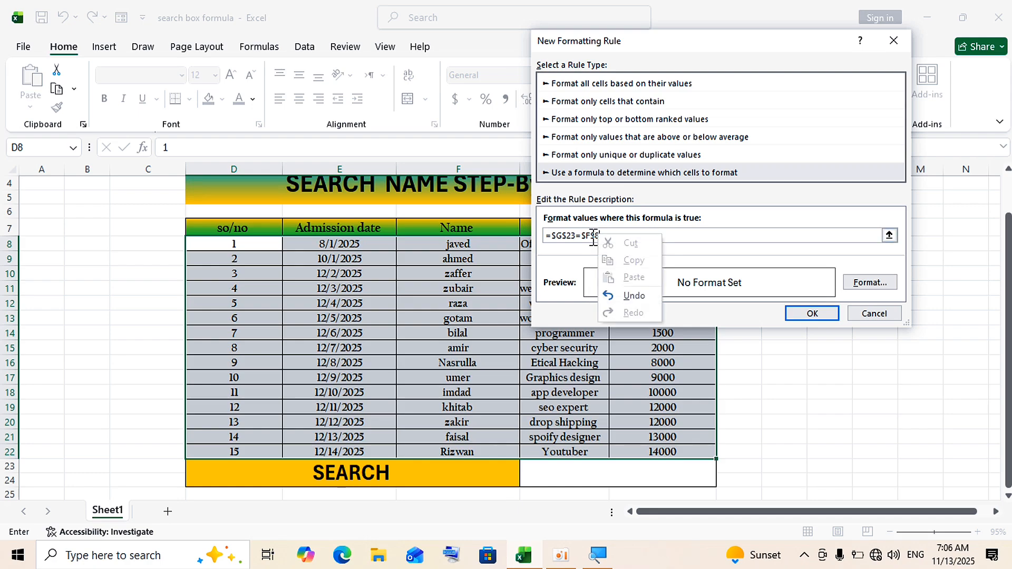
# Correct the rule formula to =$G$23=$F8 so that the Name column's row reference is relative.
pyautogui.rightClick(591, 237)
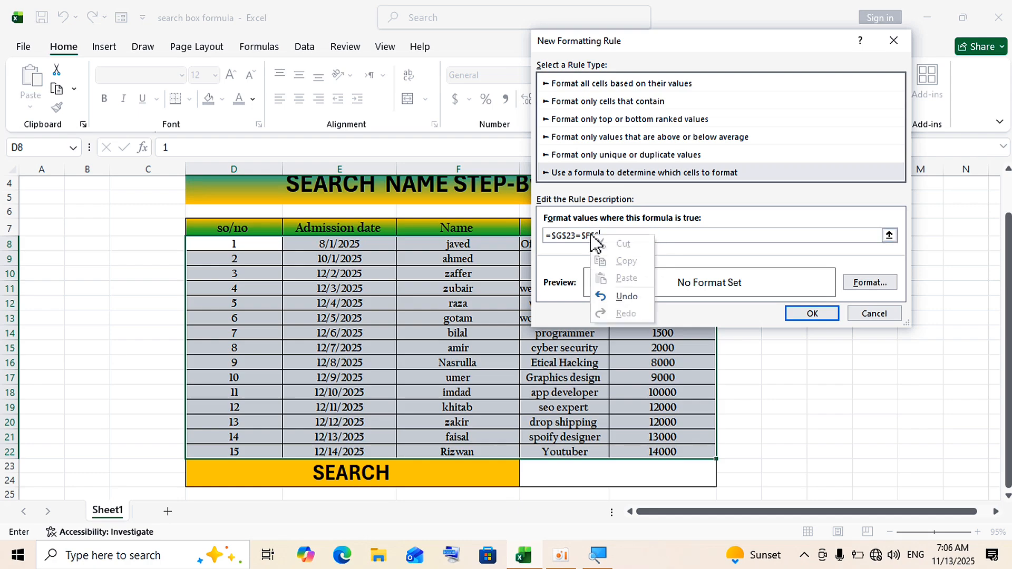
pyautogui.click(660, 239)
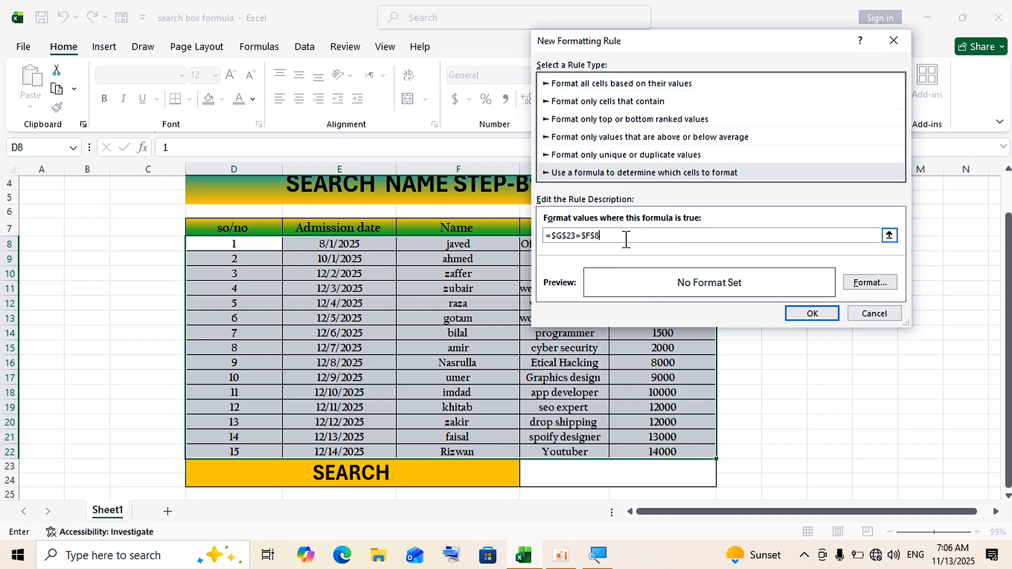
pyautogui.doubleClick(592, 235)
# Set the rule's highlight fill to the standard blue colour.
pyautogui.click(850, 283)
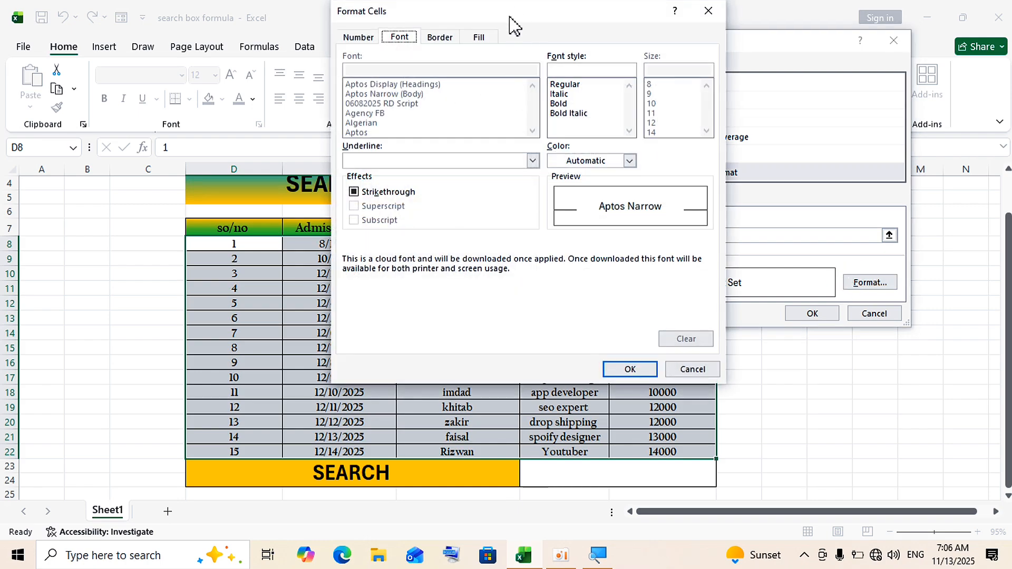
pyautogui.click(480, 36)
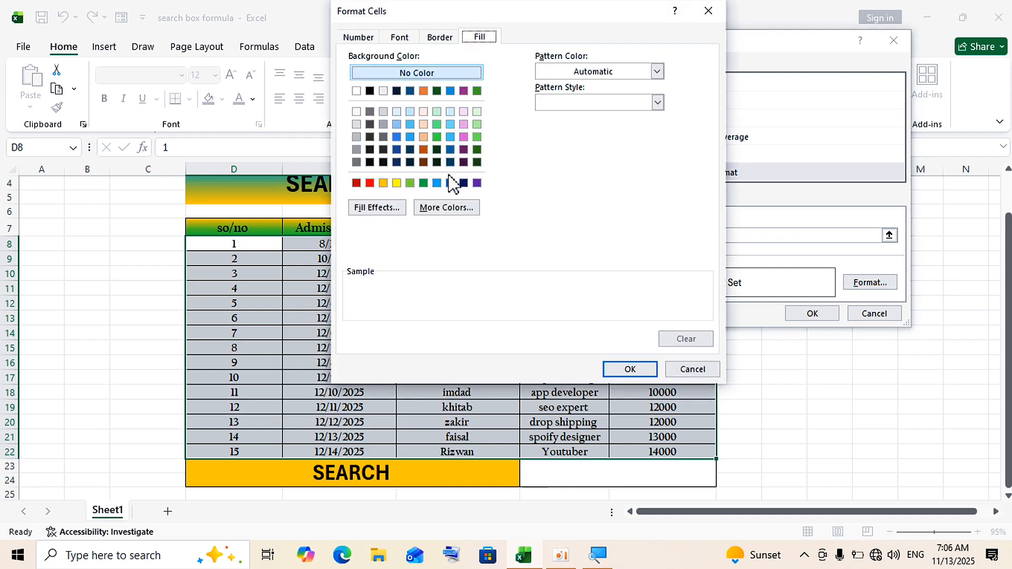
pyautogui.click(450, 182)
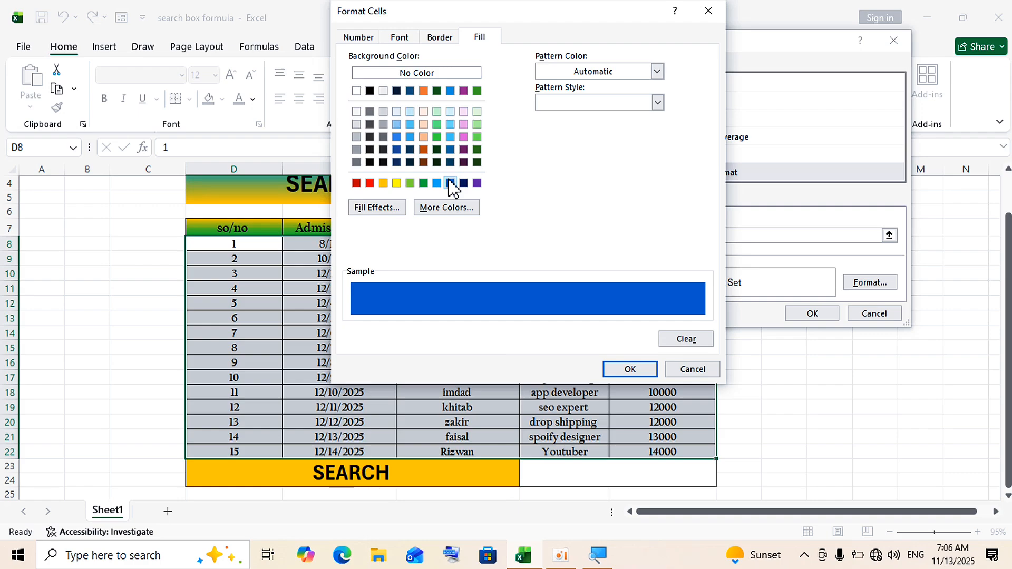
# Set the rule's font to bold in standard light blue and apply the rule to the table.
pyautogui.click(402, 38)
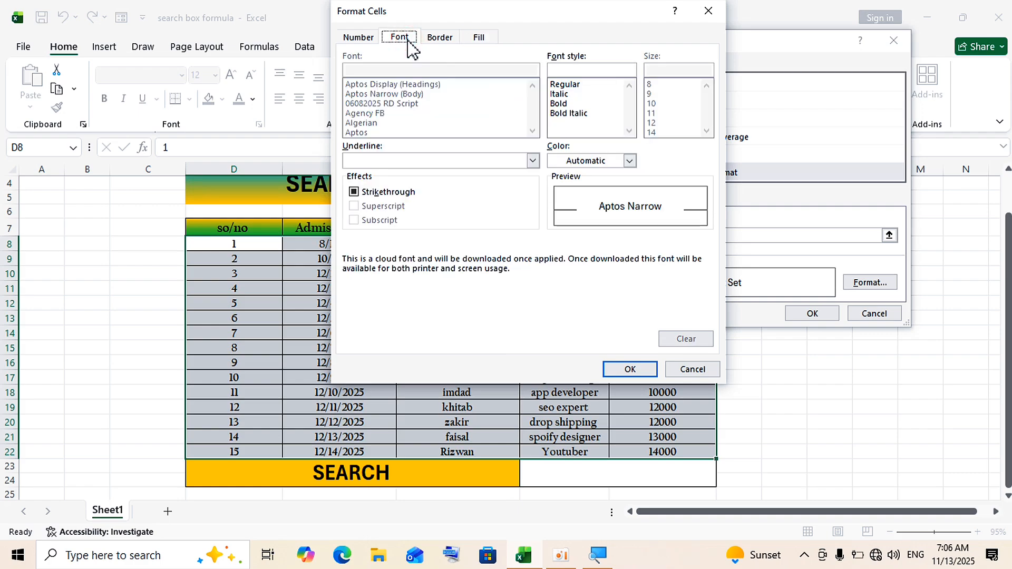
pyautogui.click(591, 104)
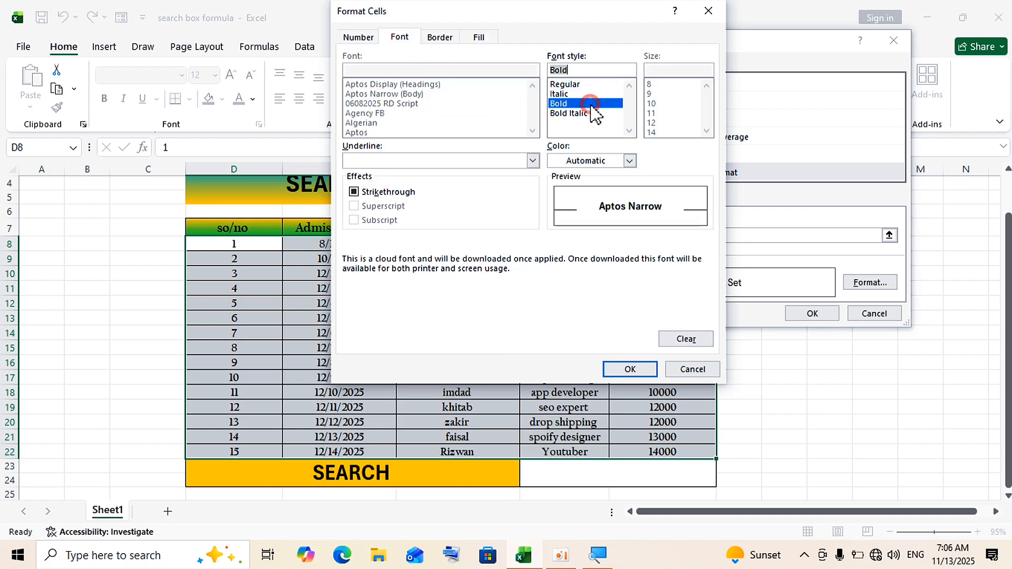
pyautogui.click(629, 161)
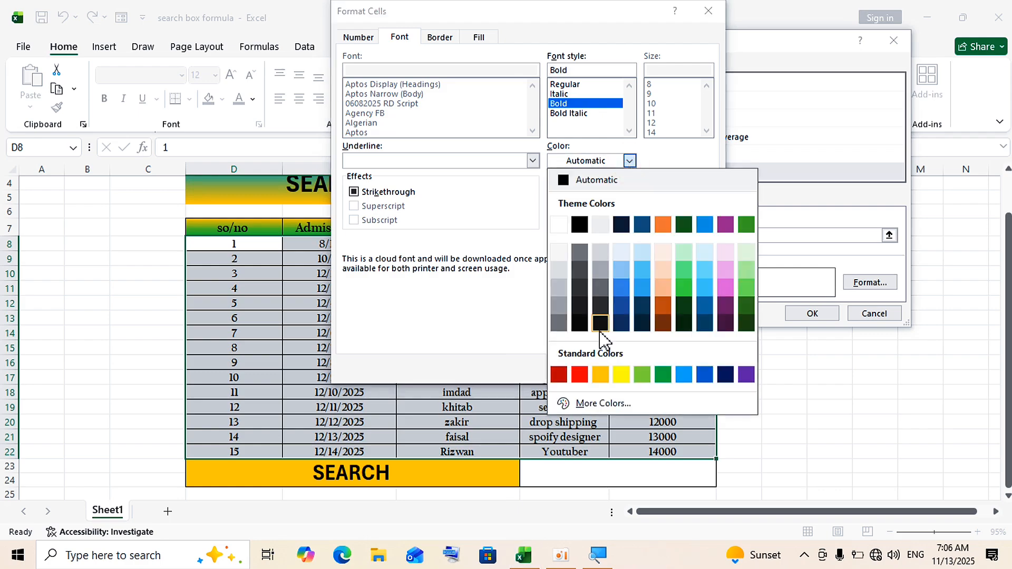
pyautogui.click(607, 370)
pyautogui.click(630, 161)
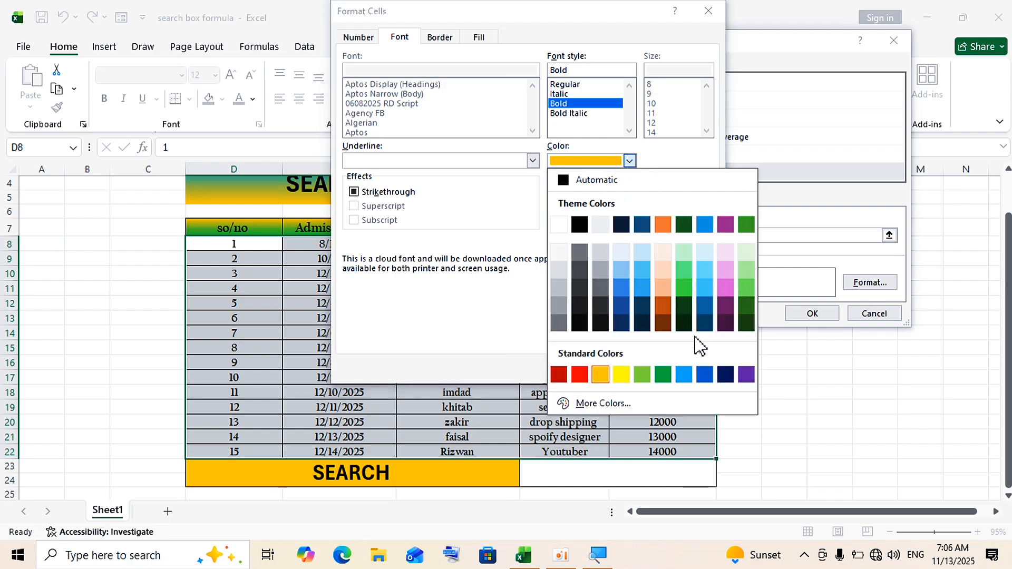
pyautogui.click(687, 374)
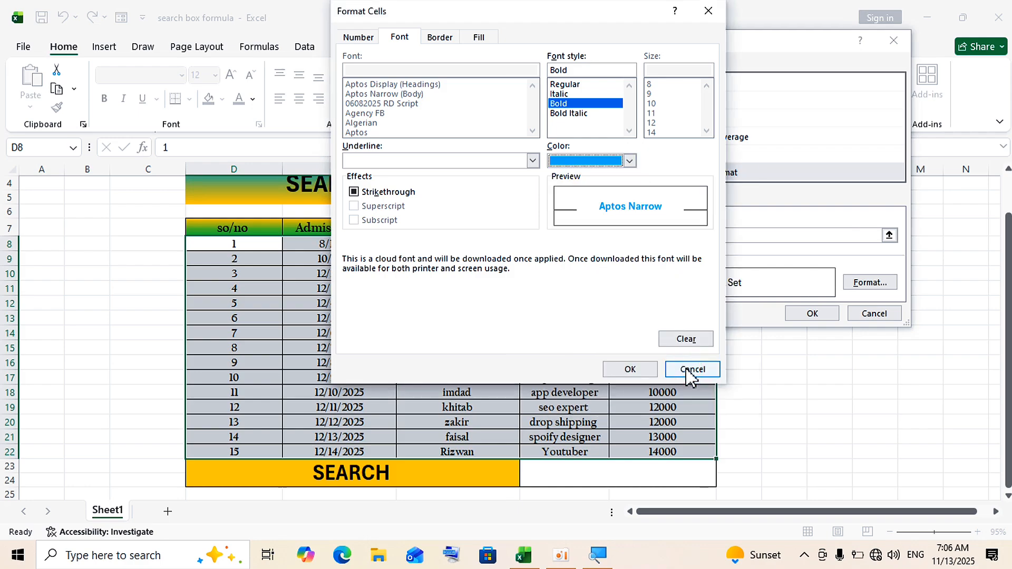
pyautogui.click(648, 369)
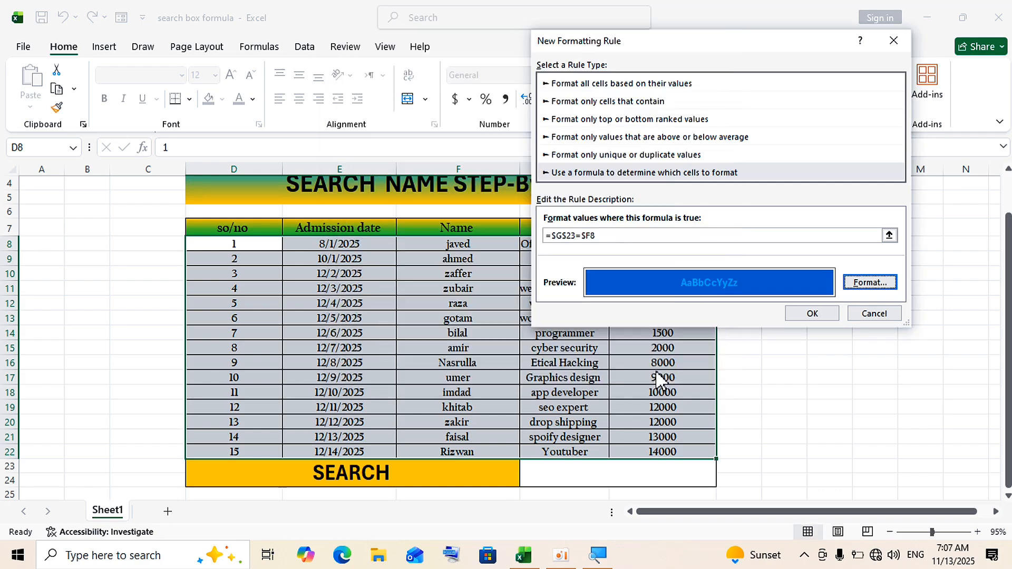
pyautogui.click(797, 316)
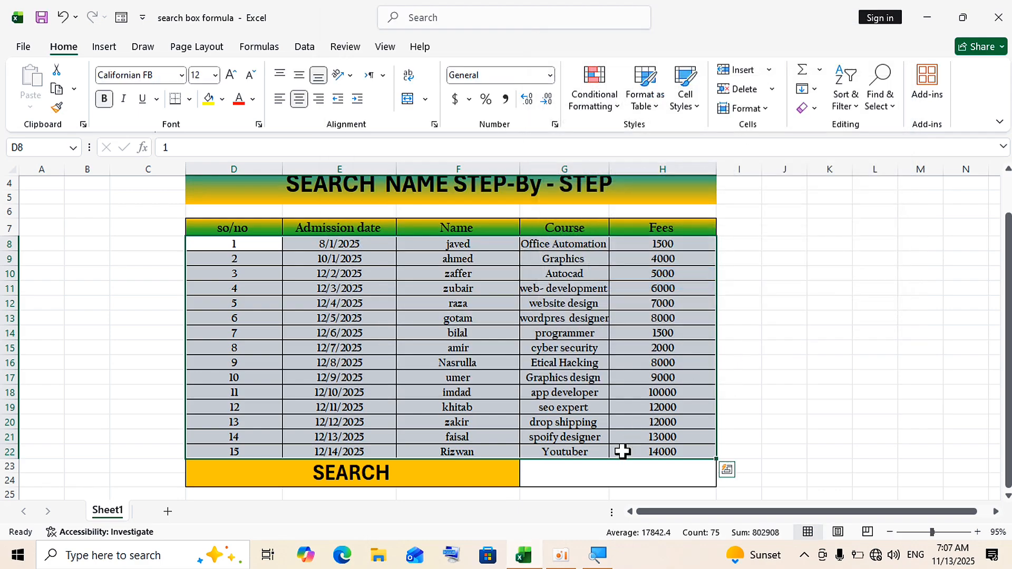
# Test the search by entering the name of student no. 2 in the search cell G23.
pyautogui.click(603, 470)
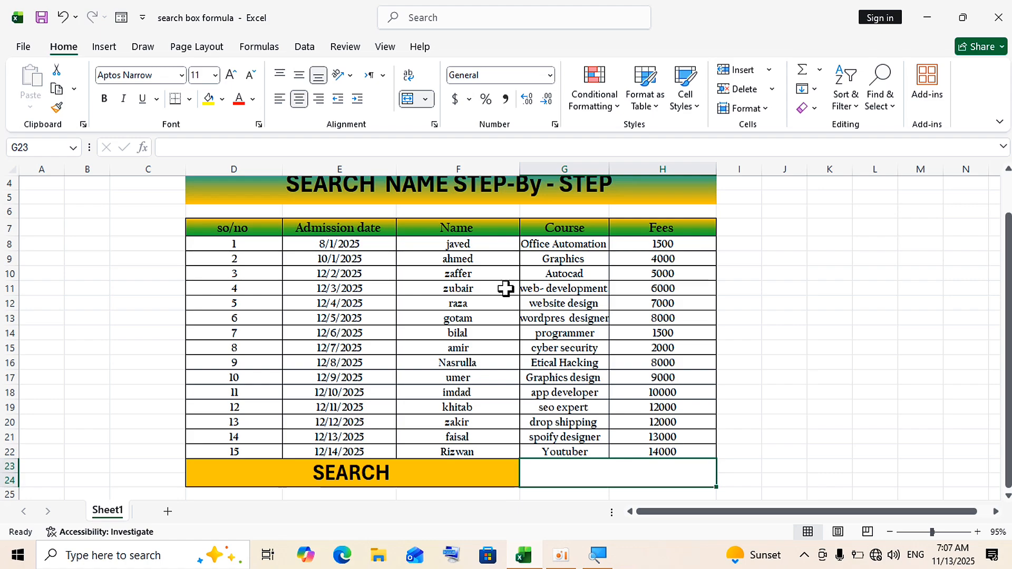
pyautogui.click(605, 475)
pyautogui.write('ahmed')
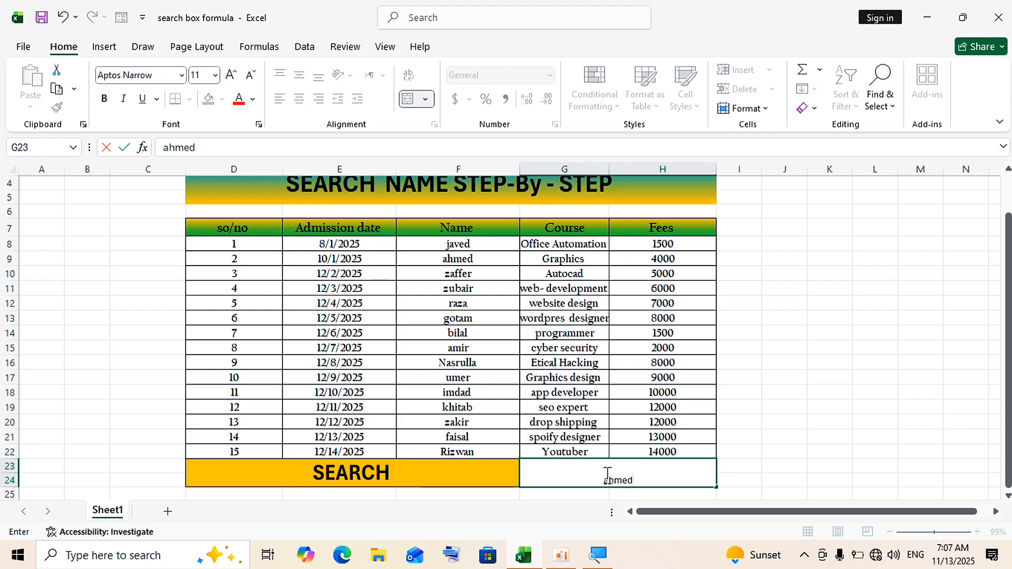
pyautogui.press('Return')
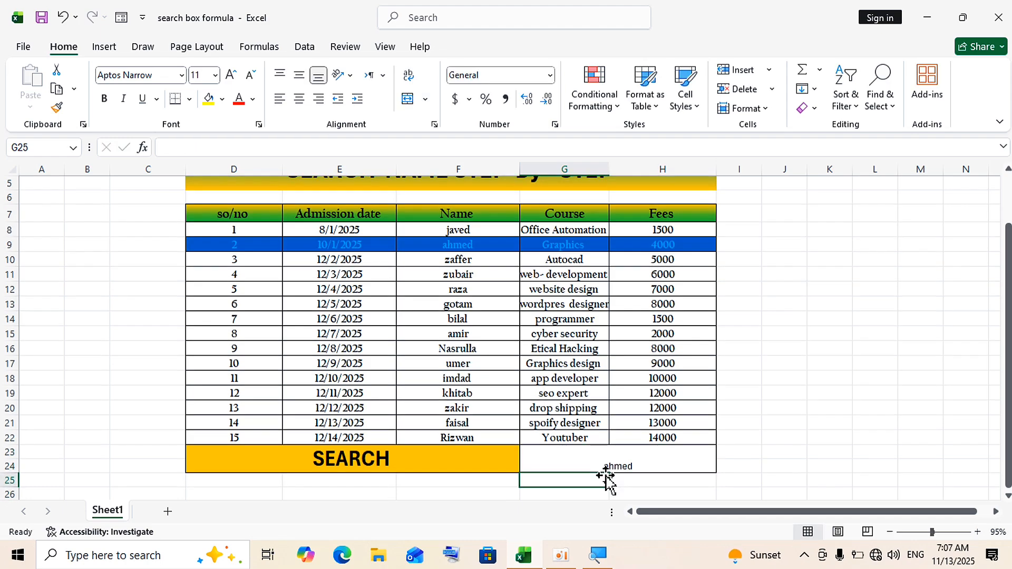
# Replace the entry in the search cell G23 with the name of student no. 8.
pyautogui.click(606, 468)
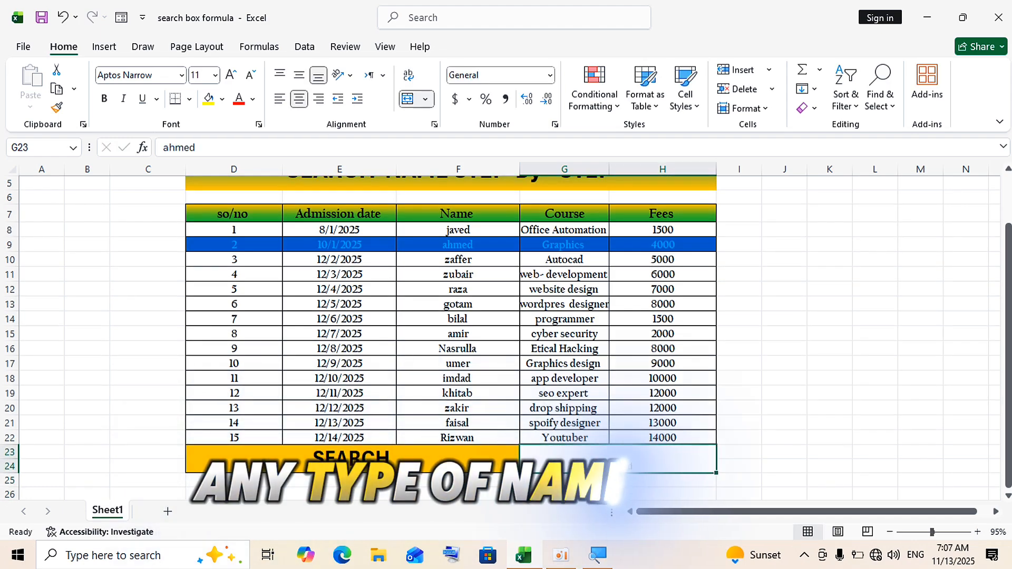
pyautogui.press('BackSpace')
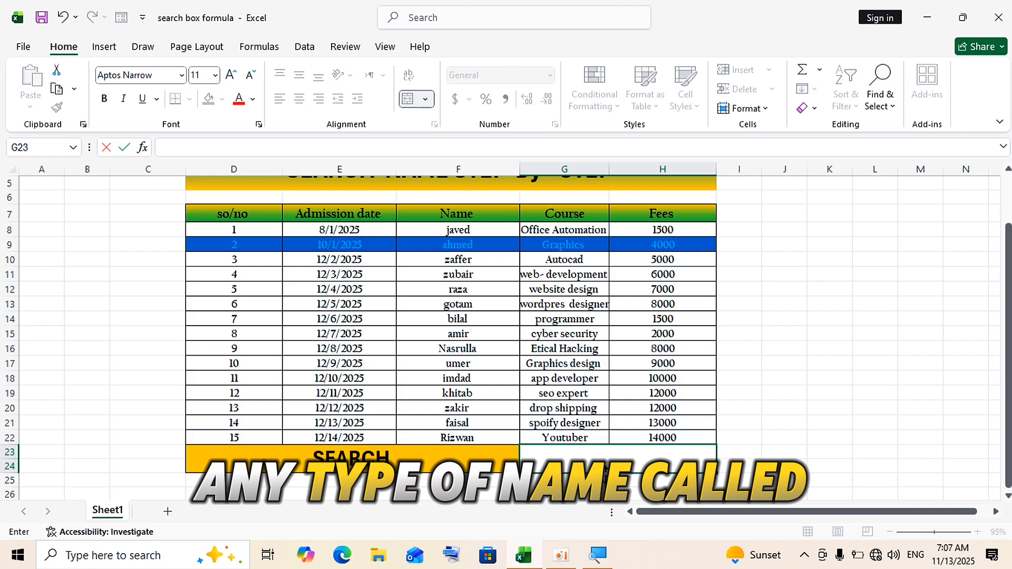
pyautogui.write('amir')
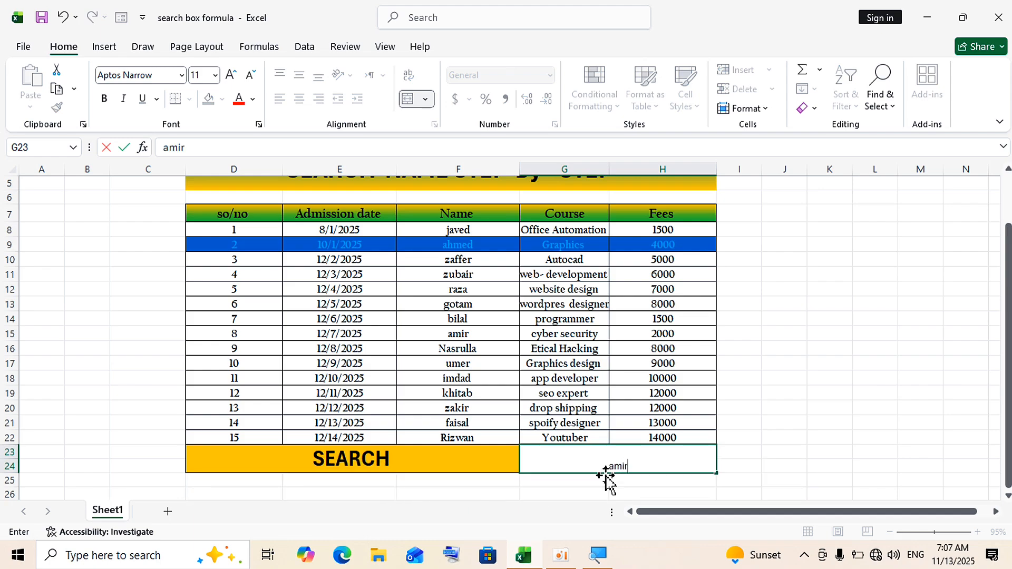
pyautogui.press('Return')
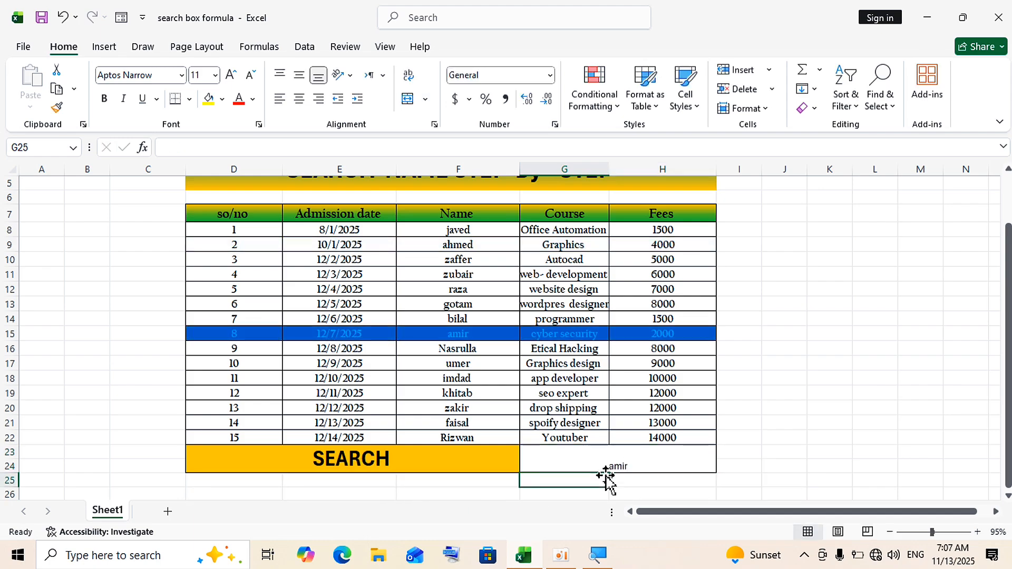
# Enlarge the search cell's text to font size 24.
pyautogui.click(587, 466)
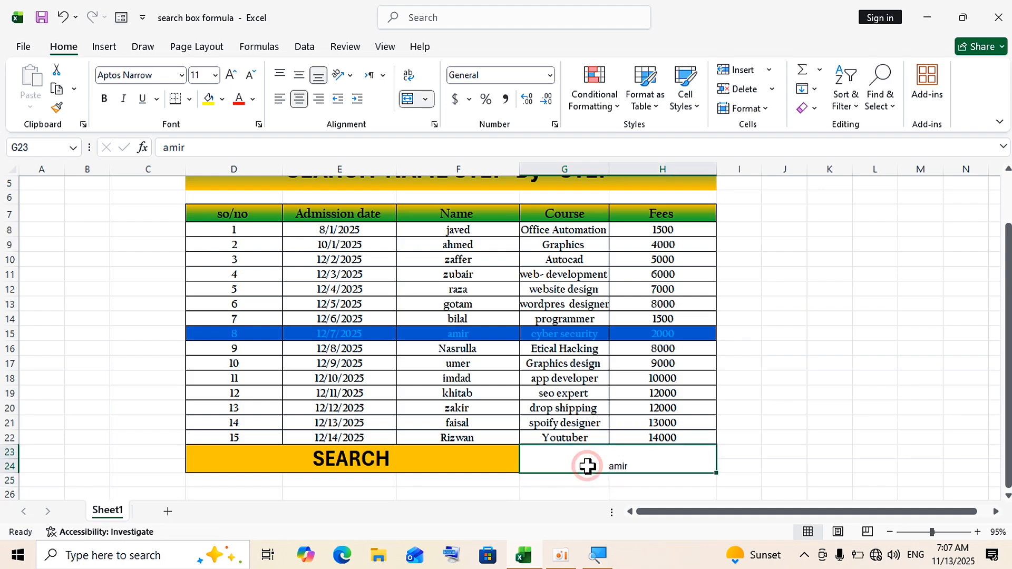
pyautogui.click(232, 74)
pyautogui.click(232, 74)
pyautogui.click(232, 74)
pyautogui.click(232, 74)
pyautogui.click(232, 74)
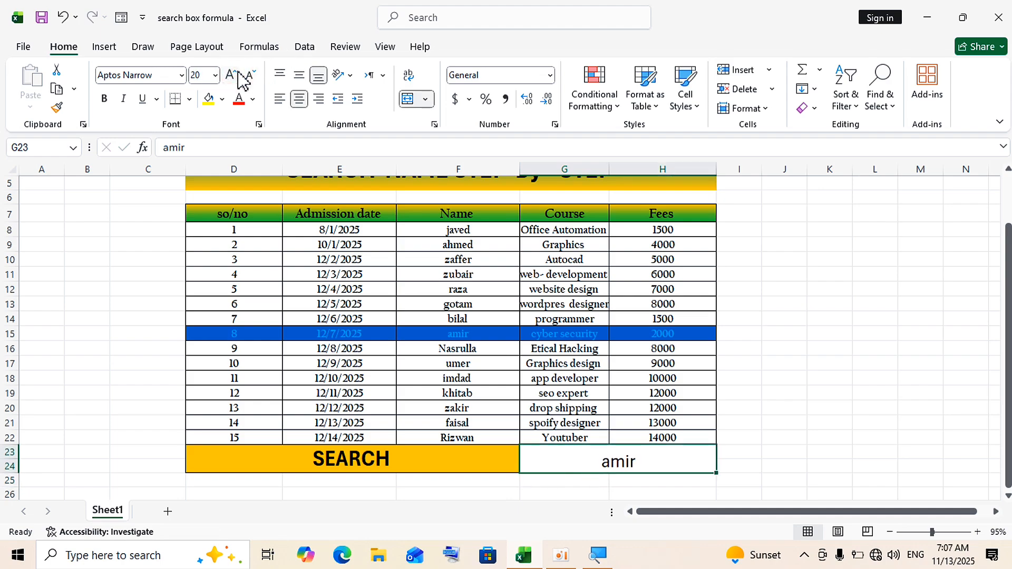
pyautogui.click(232, 74)
pyautogui.click(232, 74)
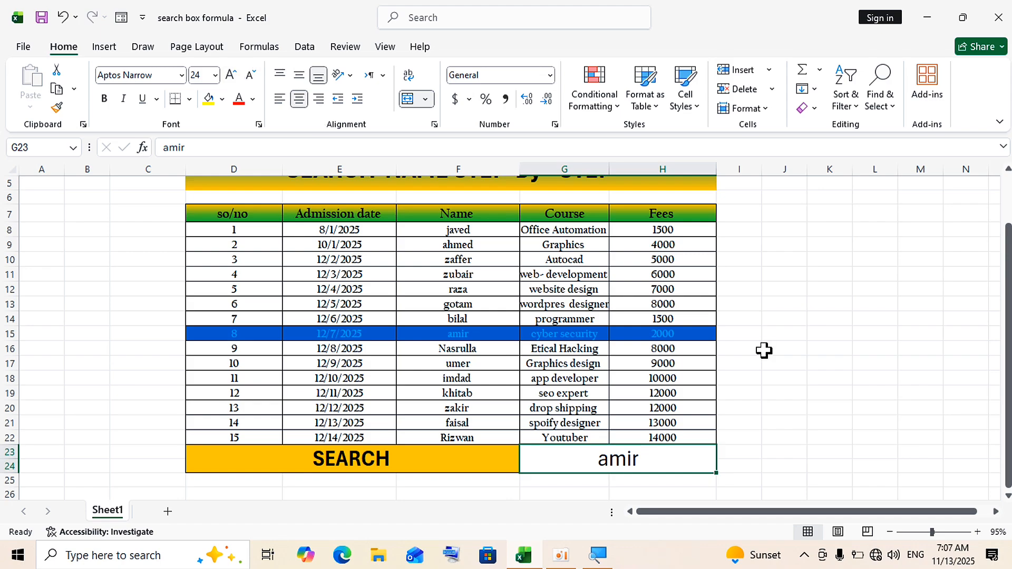
# Try searching for student no. 15 by replacing the name in the search cell G23, in lowercase.
pyautogui.doubleClick(671, 461)
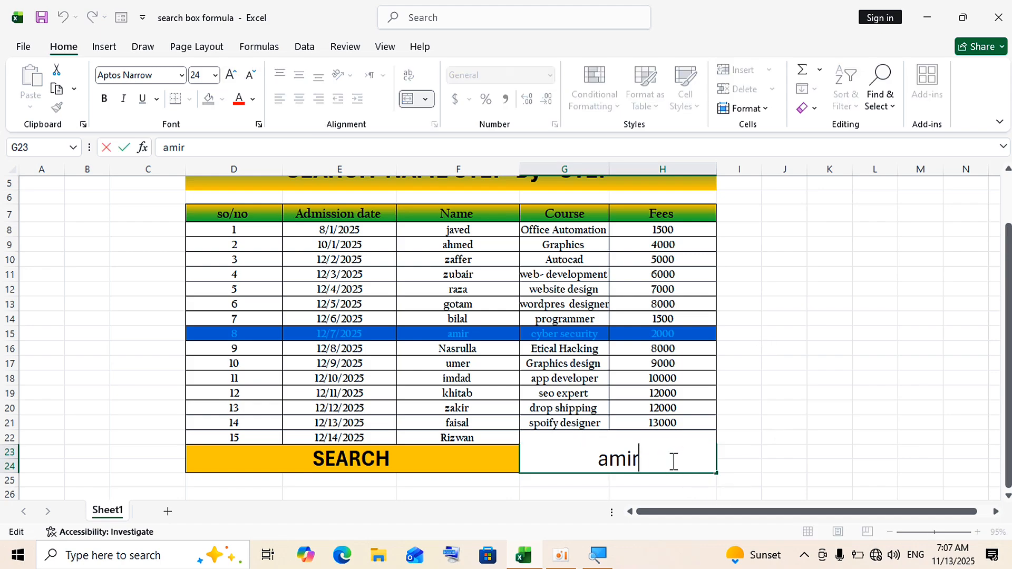
pyautogui.press('BackSpace')
pyautogui.press('BackSpace')
pyautogui.press('BackSpace')
pyautogui.press('BackSpace')
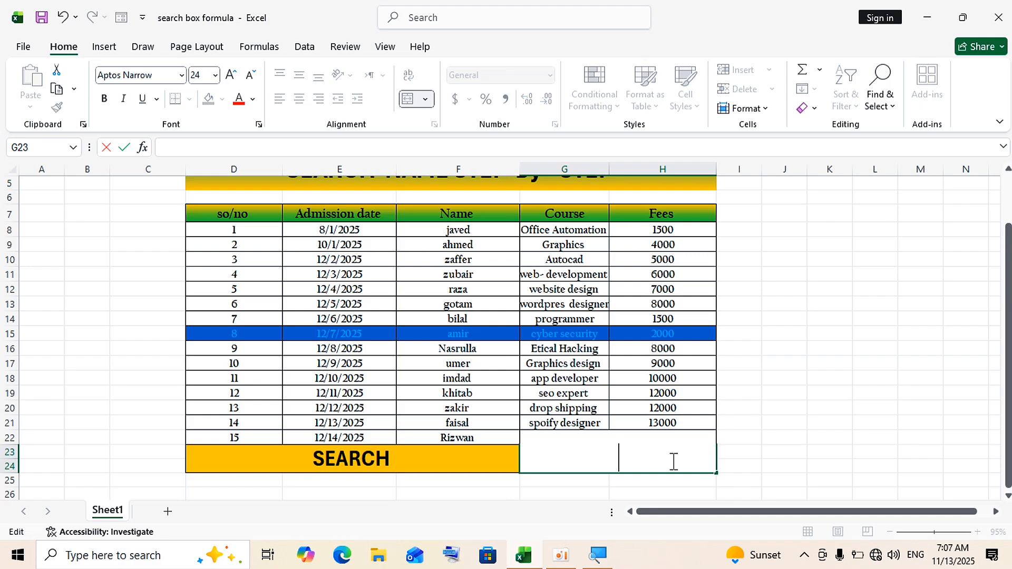
pyautogui.write('rizwan')
pyautogui.press('Return')
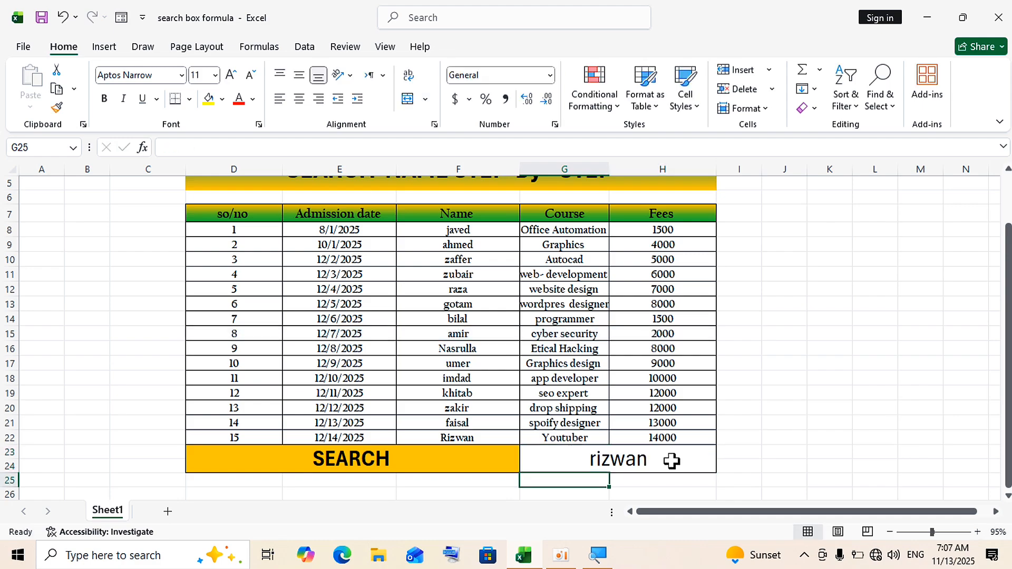
# Replace the entry in the search cell G23 with the name of student no. 7.
pyautogui.click(672, 460)
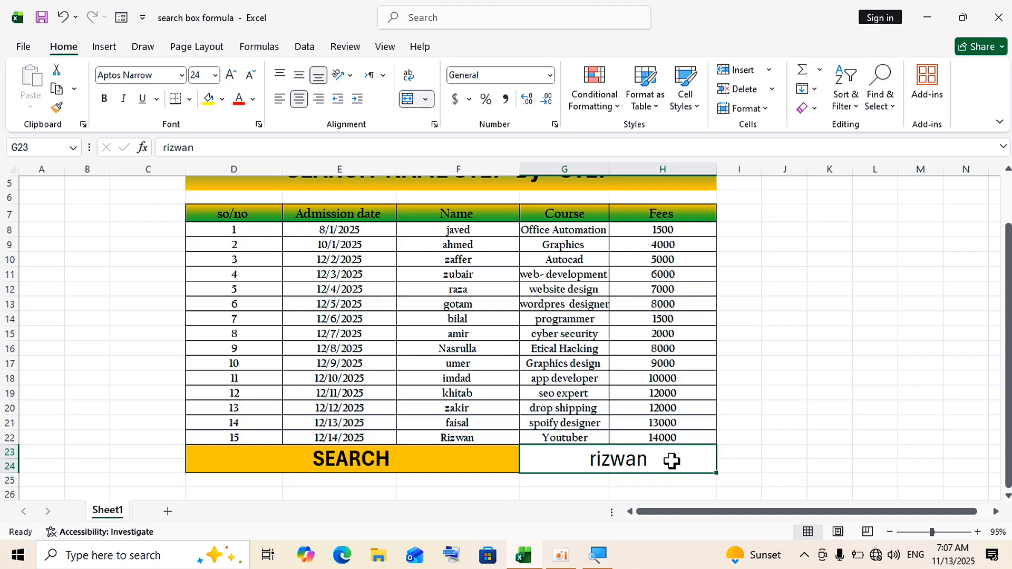
pyautogui.press('BackSpace')
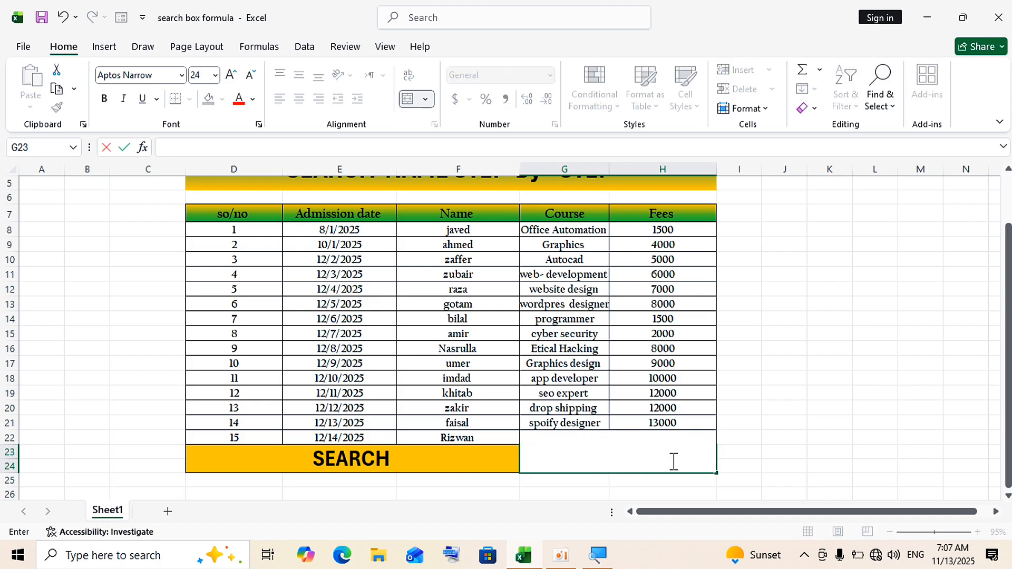
pyautogui.write('bilal')
pyautogui.hotkey('ctrl', 'Return')
pyautogui.press('Return')
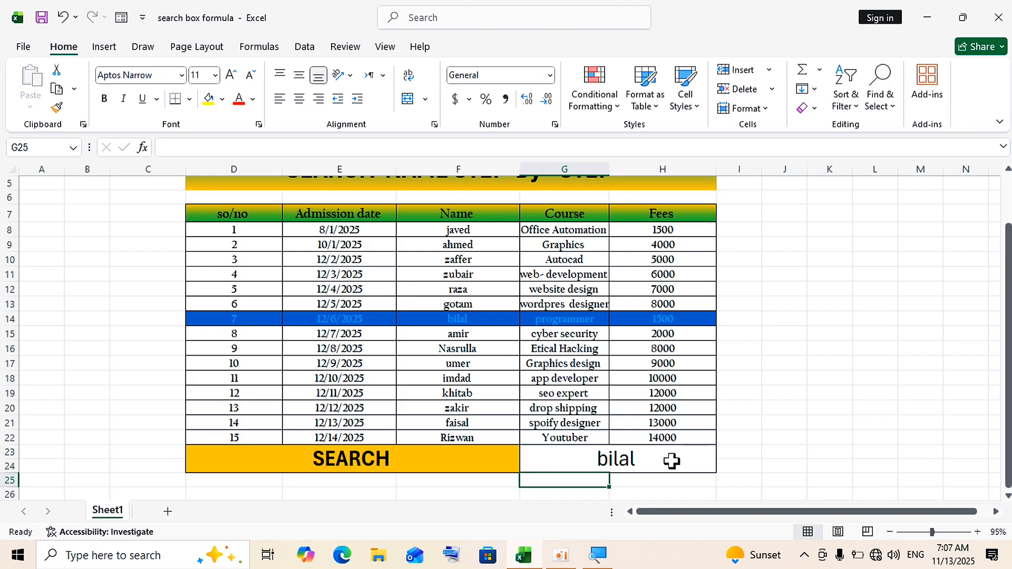